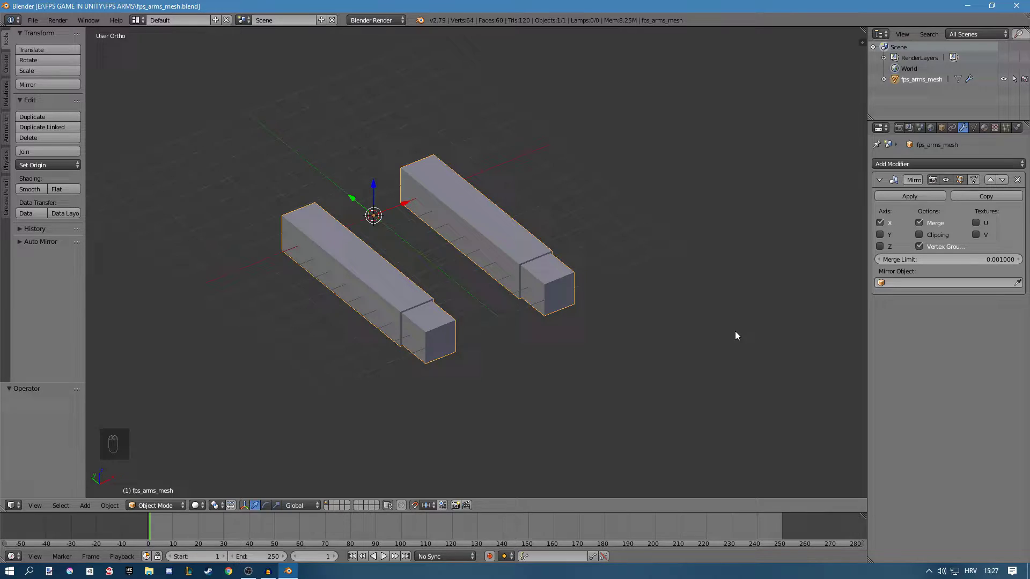
Open fps_arms_mesh.blend from the FPS ARMS folder.
{"action": "left_click", "coordinate": [33, 21]}
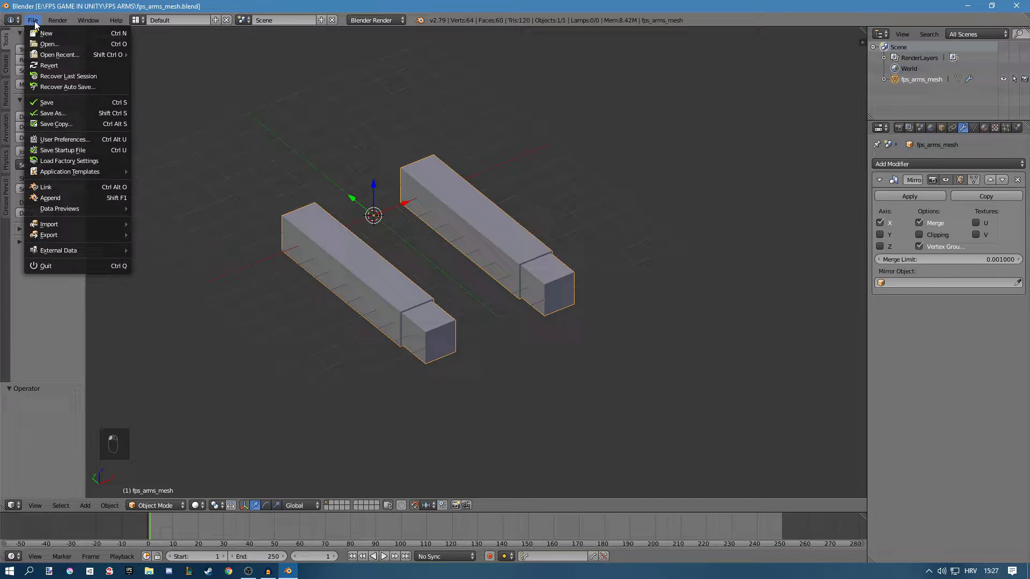
{"action": "left_click", "coordinate": [40, 33]}
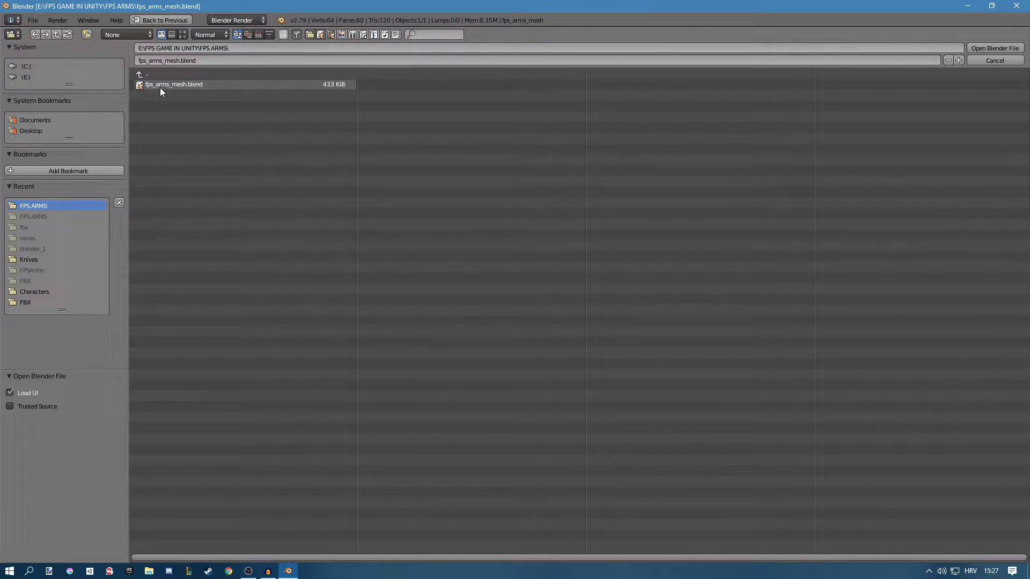
{"action": "double_click", "coordinate": [181, 85]}
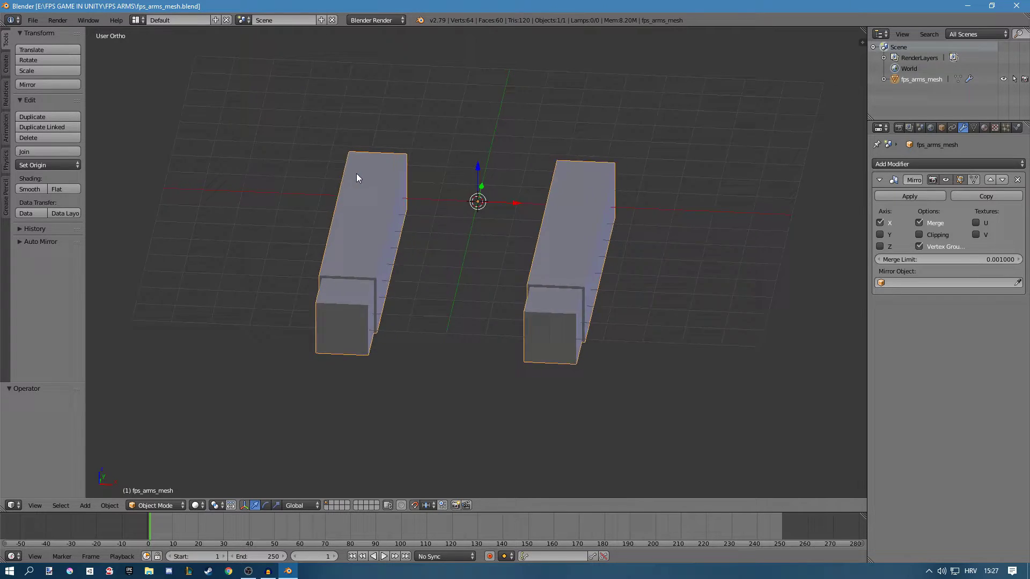
Inspect the two box arm meshes from several angles, toggling Edit Mode on the arm.
{"action": "middle_click_drag", "start_coordinate": [381, 173], "coordinate": [393, 200]}
{"action": "middle_click_drag", "start_coordinate": [255, 259], "coordinate": [301, 262]}
{"action": "key", "text": "Tab"}
{"action": "key", "text": "Tab"}
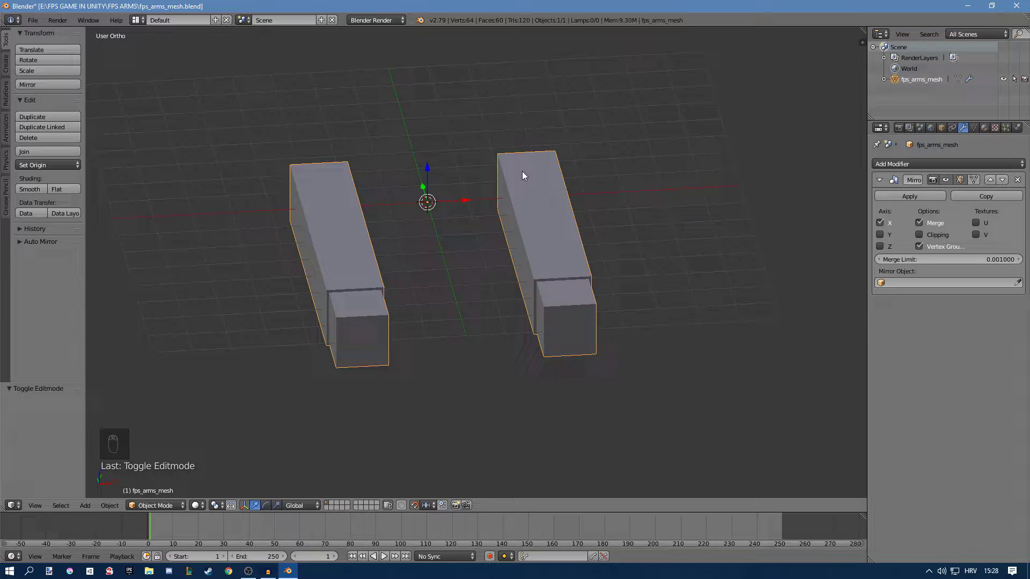
{"action": "middle_click_drag", "start_coordinate": [558, 294], "coordinate": [441, 262]}
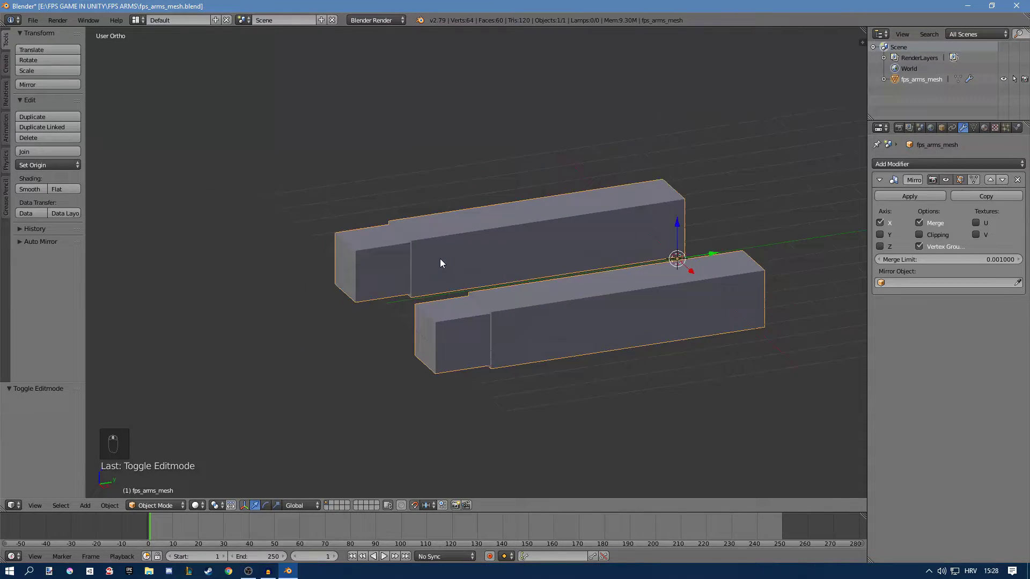
{"action": "key", "text": "Tab"}
{"action": "key", "text": "Tab"}
{"action": "middle_click_drag", "start_coordinate": [520, 238], "coordinate": [578, 222]}
Deselect everything and add a Single Bone armature at the origin via Shift+A.
{"action": "key", "text": "a"}
{"action": "key", "text": "a"}
{"action": "key", "text": "a"}
{"action": "key", "text": "shift+a"}
{"action": "mouse_move", "coordinate": [457, 210]}
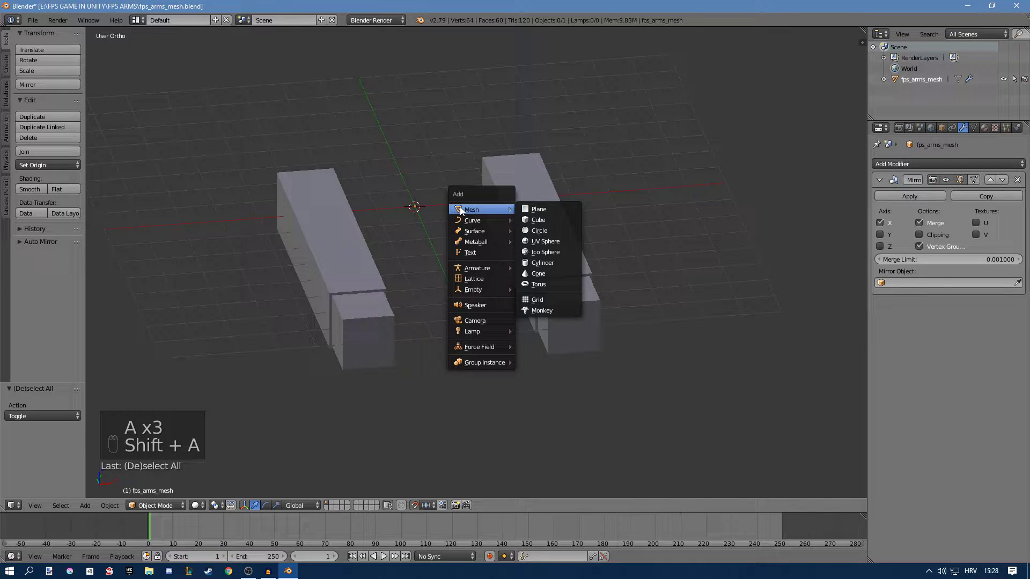
{"action": "mouse_move", "coordinate": [478, 270]}
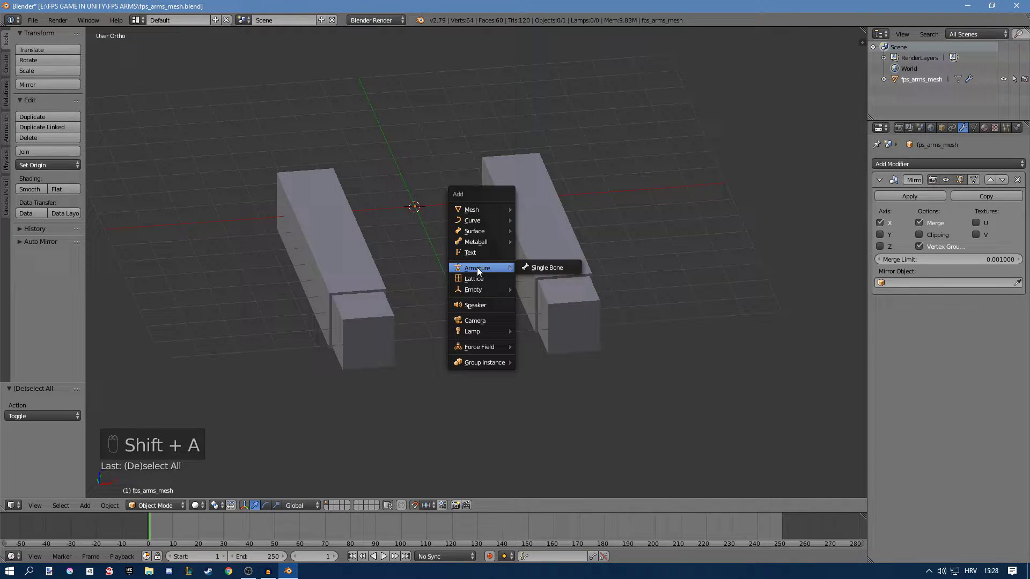
{"action": "left_click", "coordinate": [546, 267]}
{"action": "middle_click_drag", "start_coordinate": [528, 255], "coordinate": [493, 230]}
In Front Ortho view, move the armature along X to 2.6 inside the right arm.
{"action": "key", "text": "KP_1"}
{"action": "key", "text": "KP_5"}
{"action": "key", "text": "KP_5"}
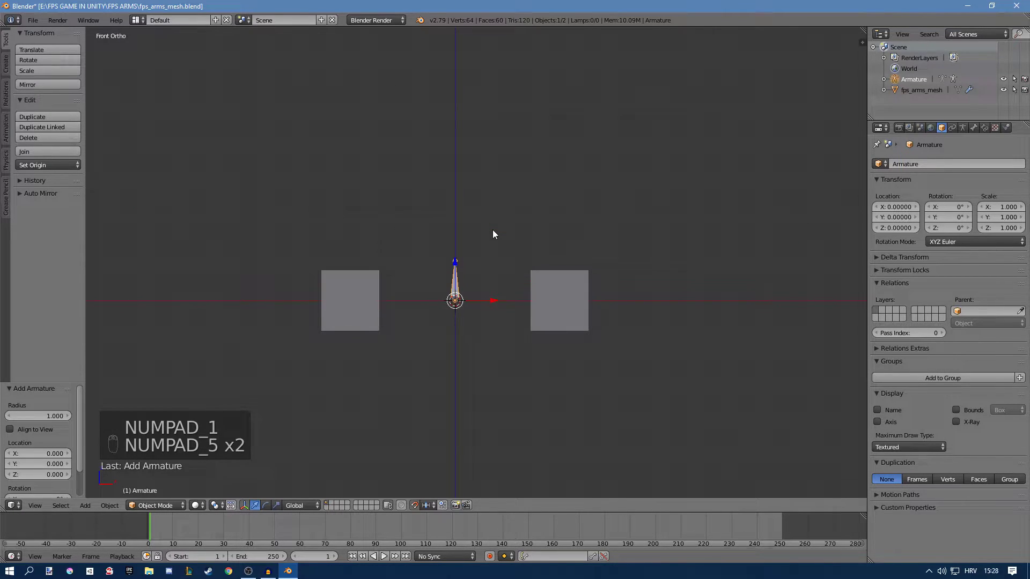
{"action": "middle_click_drag", "start_coordinate": [423, 310], "coordinate": [394, 301], "text": "shift"}
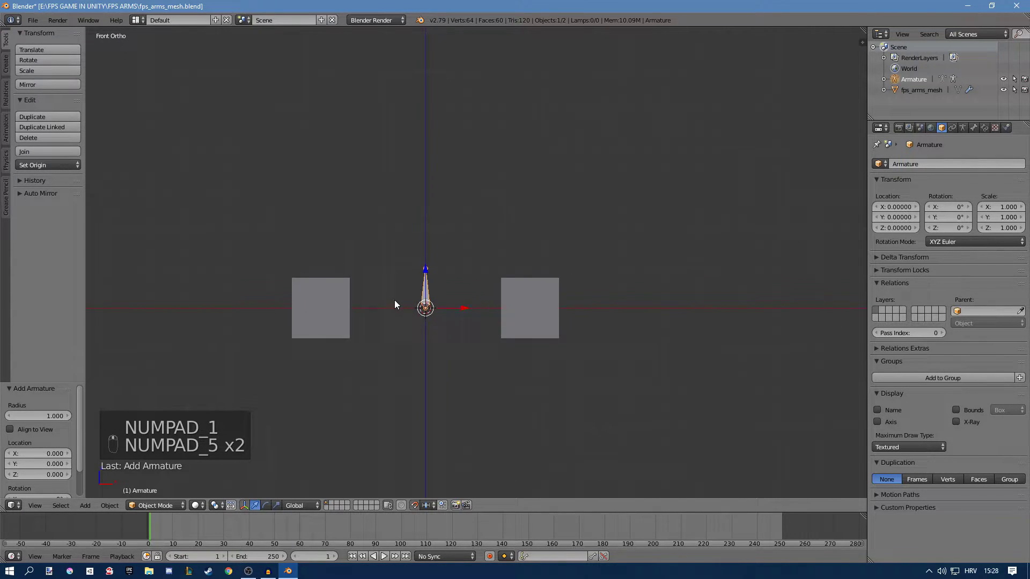
{"action": "scroll", "coordinate": [394, 300], "scroll_direction": "up", "scroll_amount": 3}
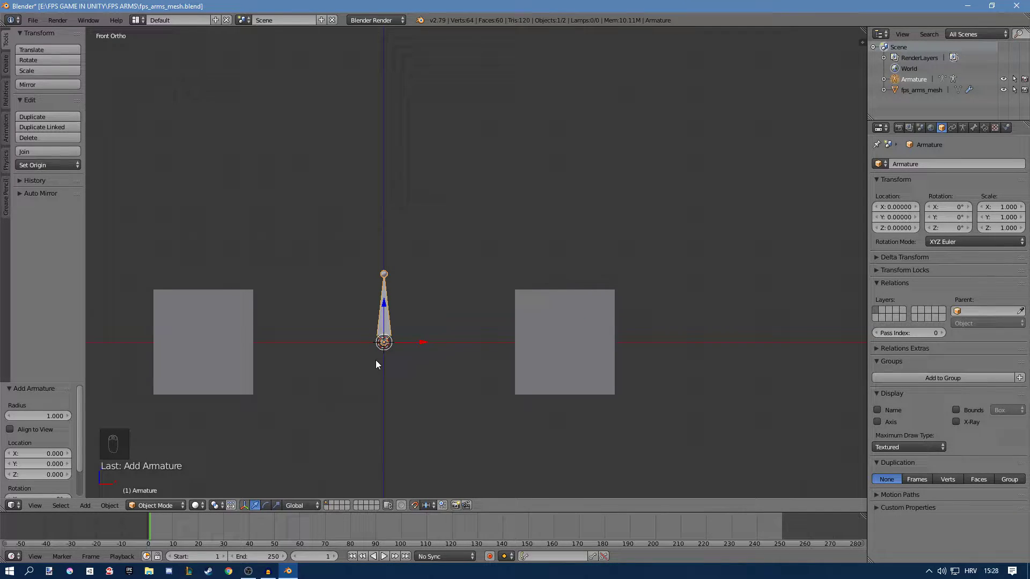
{"action": "key", "text": "g"}
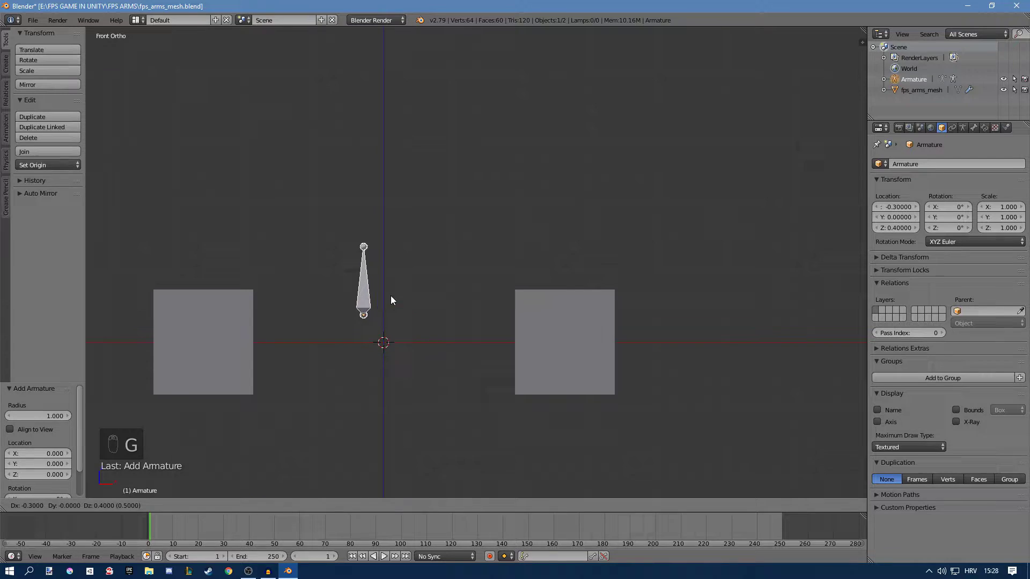
{"action": "key", "text": "x"}
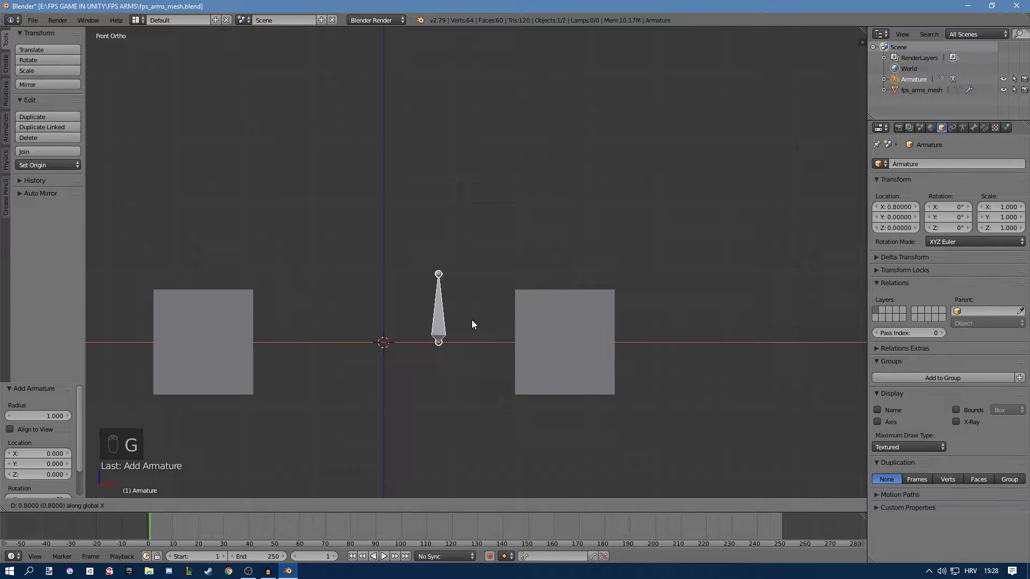
{"action": "left_click", "coordinate": [584, 323]}
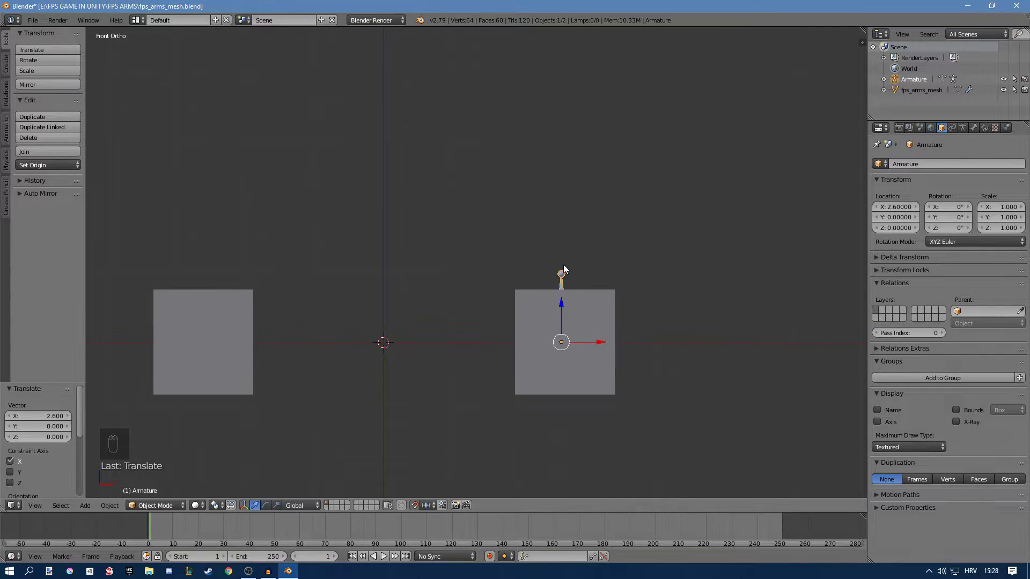
Enable X-Ray in the Armature data settings so the bone shows through the mesh.
{"action": "left_click", "coordinate": [962, 127]}
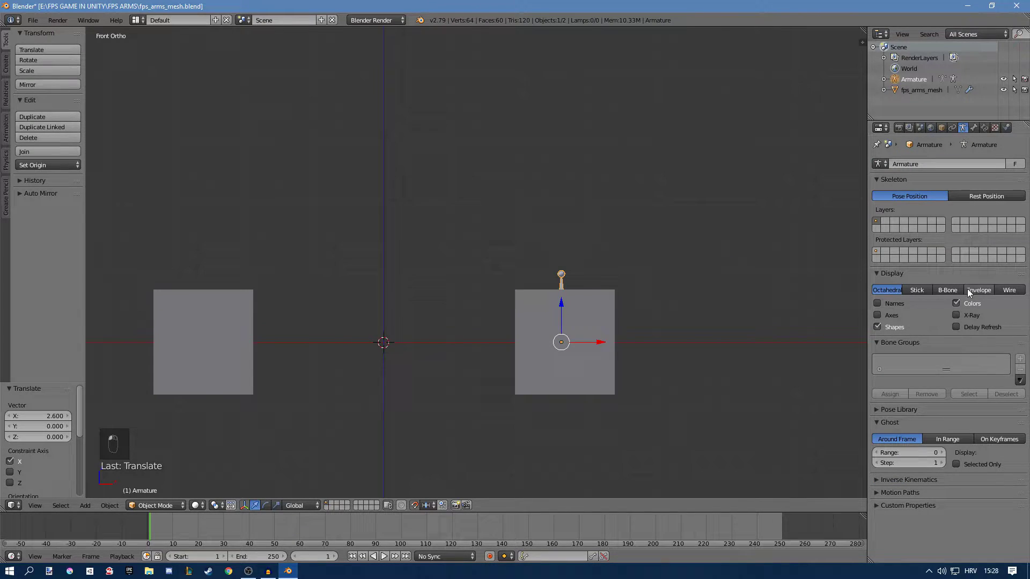
{"action": "left_click", "coordinate": [956, 315]}
{"action": "middle_click_drag", "start_coordinate": [581, 323], "coordinate": [543, 304], "text": "shift"}
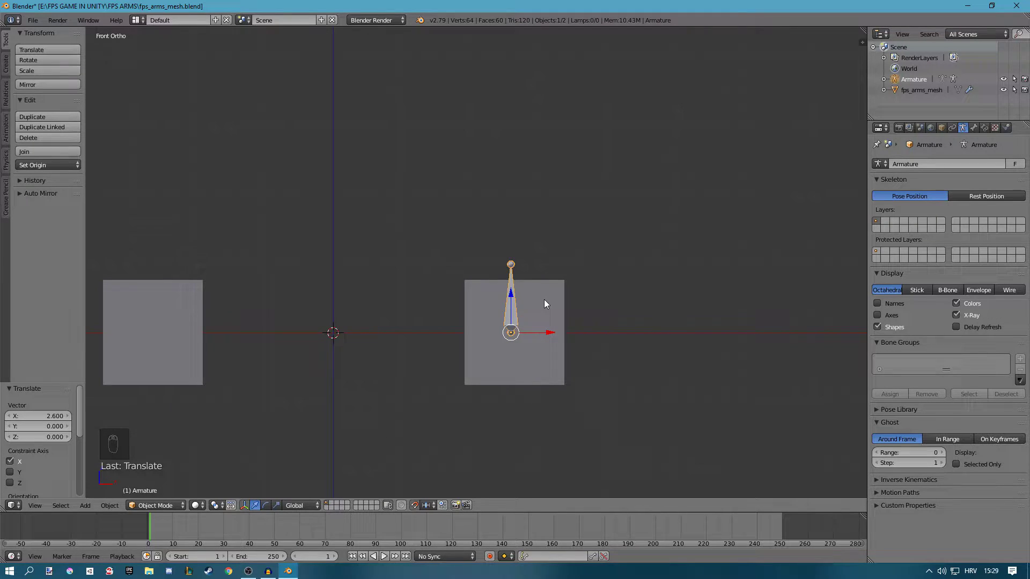
From the right side view, select the bone head and move it along Y to -3.1.
{"action": "key", "text": "KP_3"}
{"action": "middle_click_drag", "start_coordinate": [567, 291], "coordinate": [435, 298], "text": "shift"}
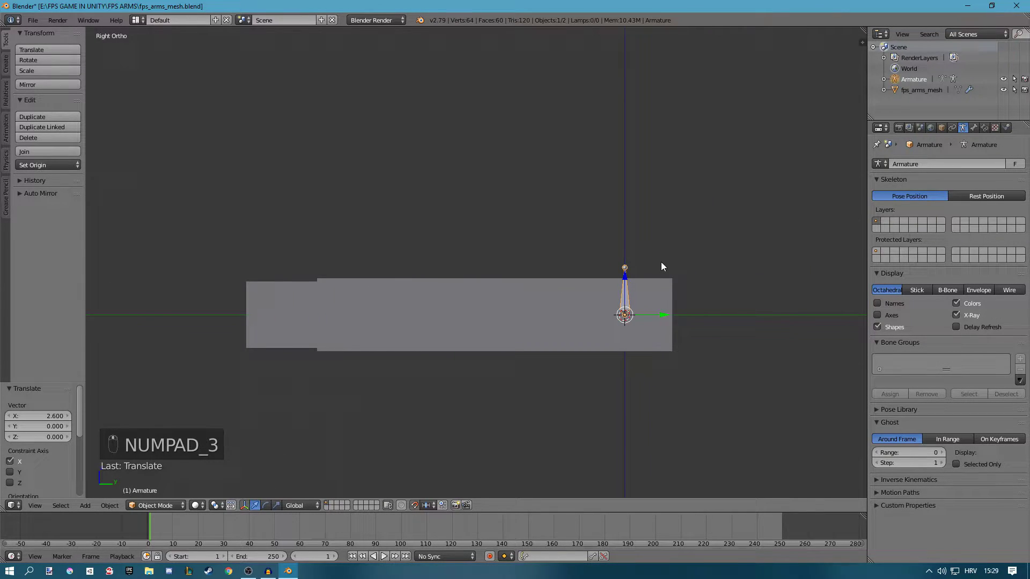
{"action": "key", "text": "Tab"}
{"action": "scroll", "coordinate": [625, 260], "scroll_direction": "up", "scroll_amount": 2}
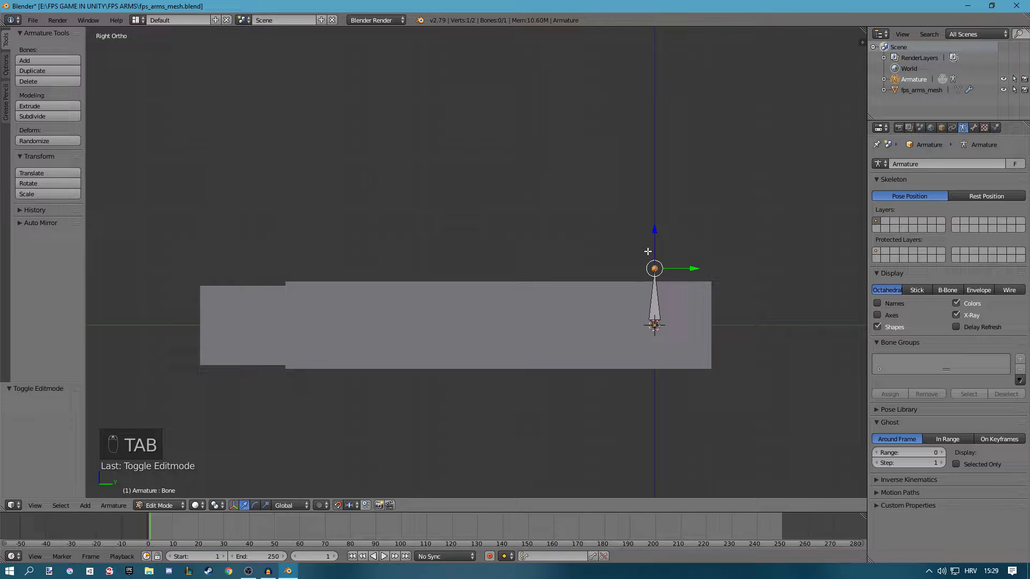
{"action": "middle_click_drag", "start_coordinate": [649, 267], "coordinate": [564, 260], "text": "shift"}
{"action": "scroll", "coordinate": [572, 263], "scroll_direction": "up", "scroll_amount": 2}
{"action": "right_click", "coordinate": [573, 262]}
{"action": "scroll", "coordinate": [572, 262], "scroll_direction": "down", "scroll_amount": 4}
{"action": "key", "text": "g"}
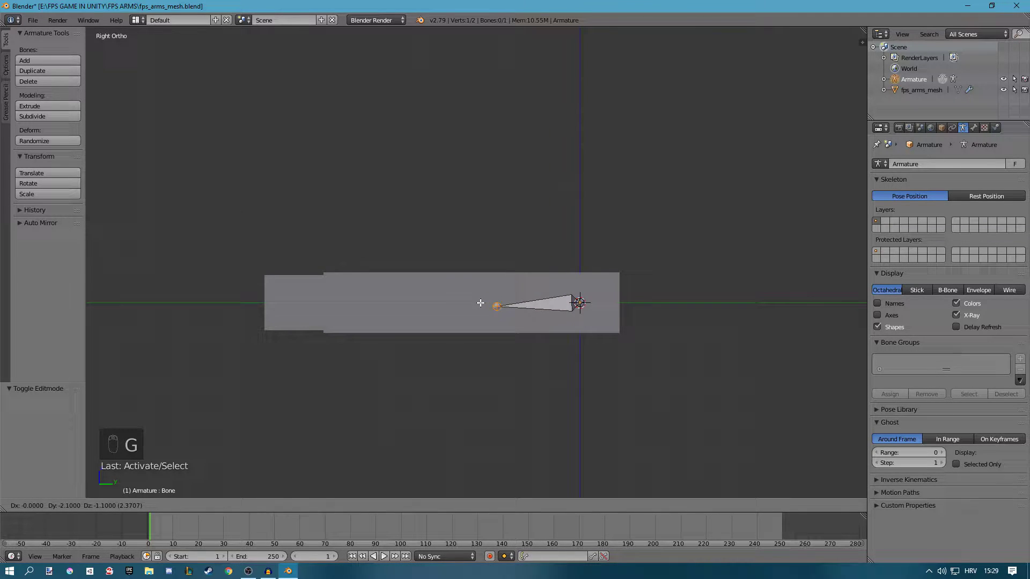
{"action": "key", "text": "y"}
{"action": "left_click", "coordinate": [442, 309]}
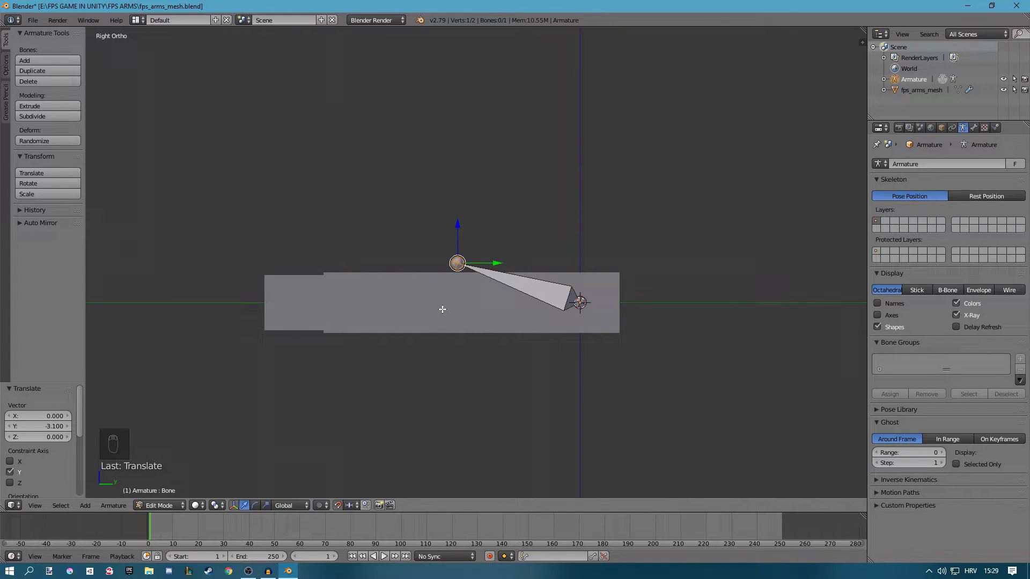
Move the bone head along Z to -1.0 and leave armature Edit Mode.
{"action": "key", "text": "g"}
{"action": "key", "text": "z"}
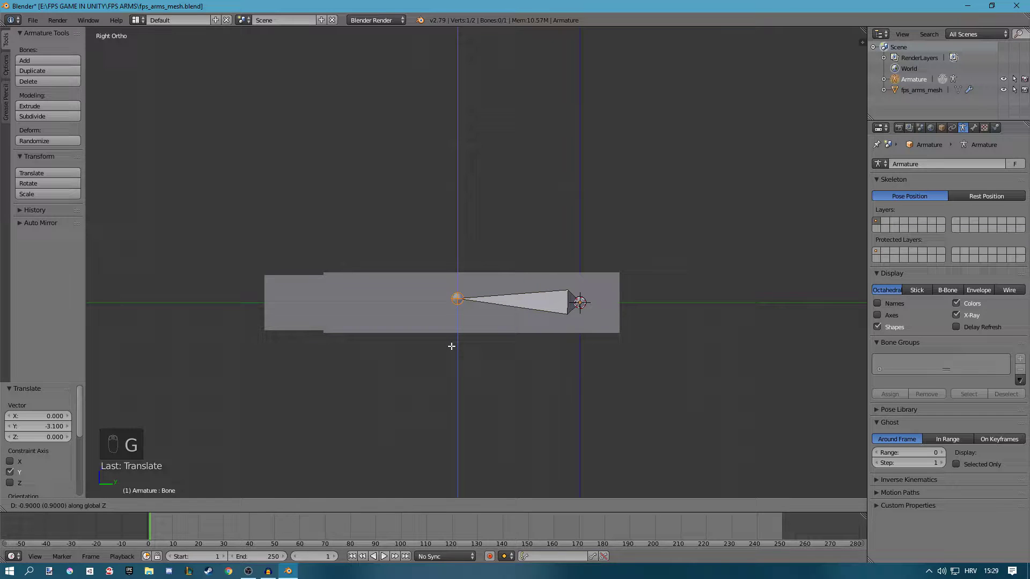
{"action": "left_click", "coordinate": [450, 347]}
{"action": "scroll", "coordinate": [483, 287], "scroll_direction": "up", "scroll_amount": 4}
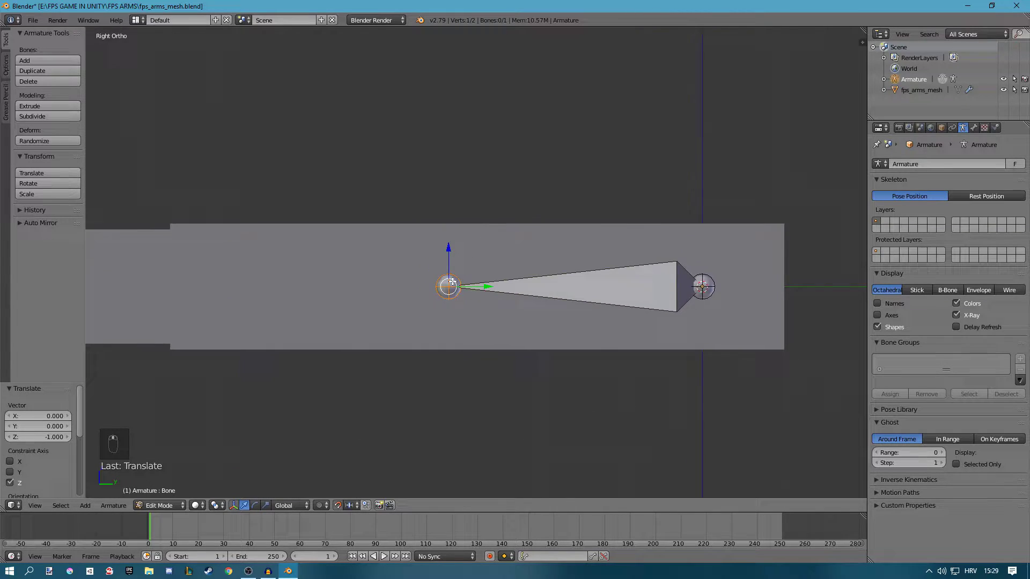
{"action": "scroll", "coordinate": [453, 278], "scroll_direction": "down", "scroll_amount": 2}
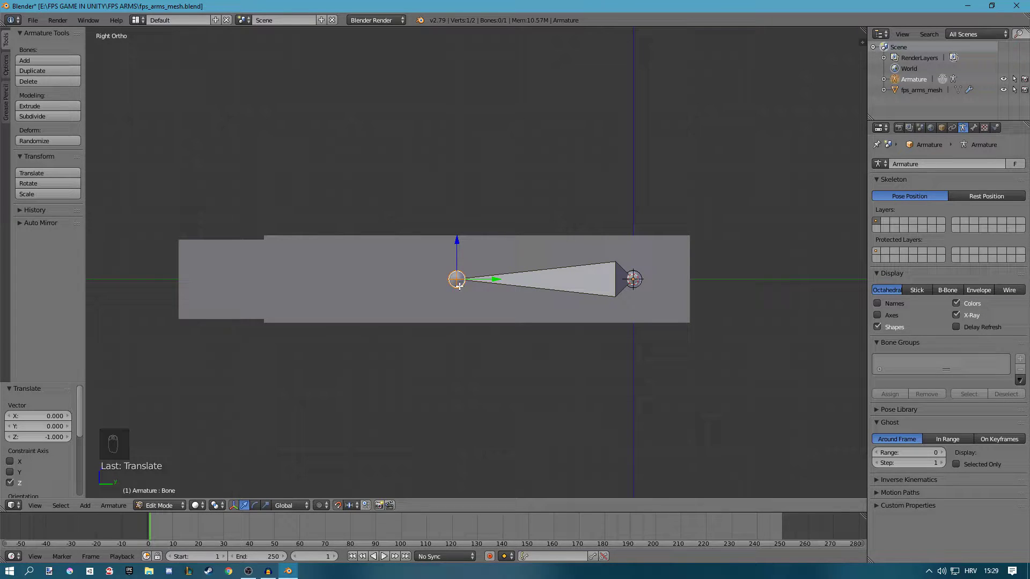
{"action": "key", "text": "Tab"}
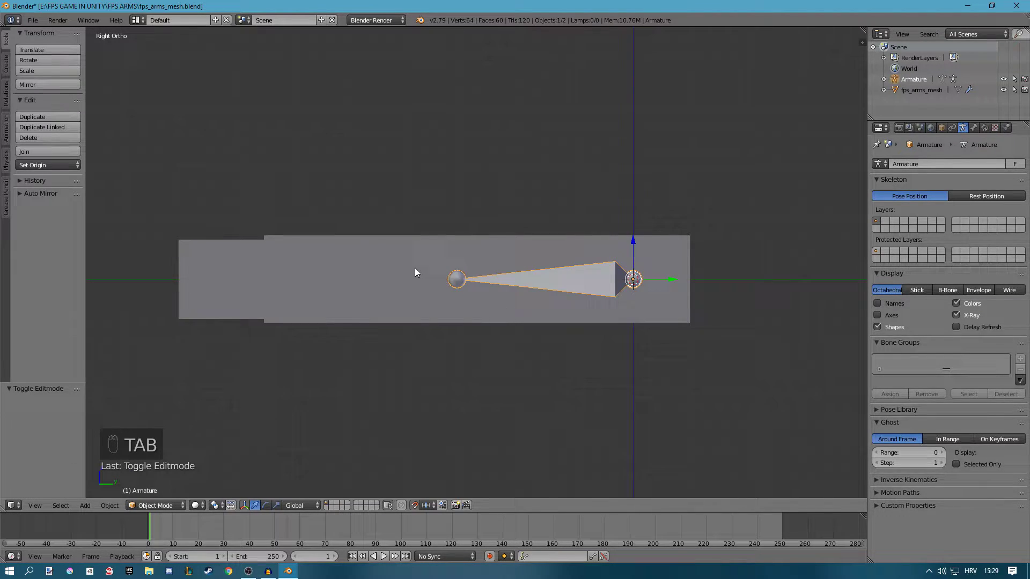
Check the arm mesh's edge loops, then nudge the bone head to match them.
{"action": "right_click", "coordinate": [424, 282]}
{"action": "key", "text": "Tab"}
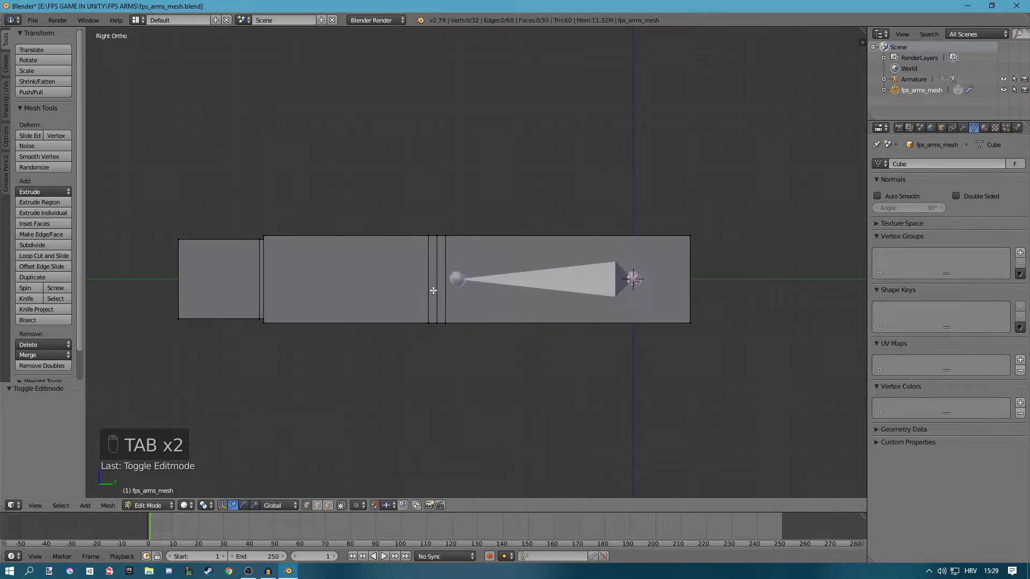
{"action": "scroll", "coordinate": [434, 276], "scroll_direction": "up", "scroll_amount": 1}
{"action": "key", "text": "Tab"}
{"action": "right_click", "coordinate": [453, 281]}
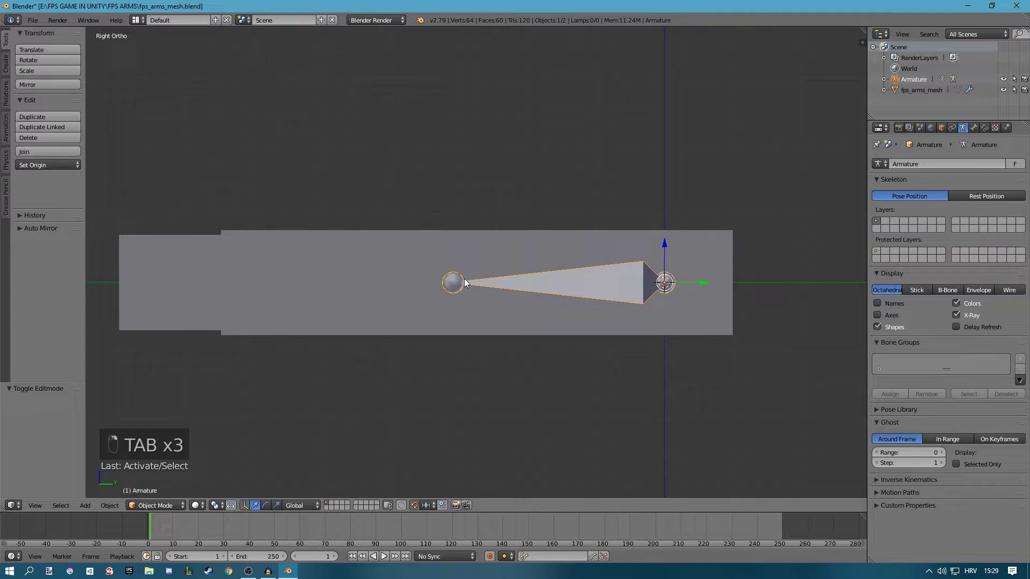
{"action": "key", "text": "Tab"}
{"action": "key", "text": "g"}
{"action": "key", "text": "g"}
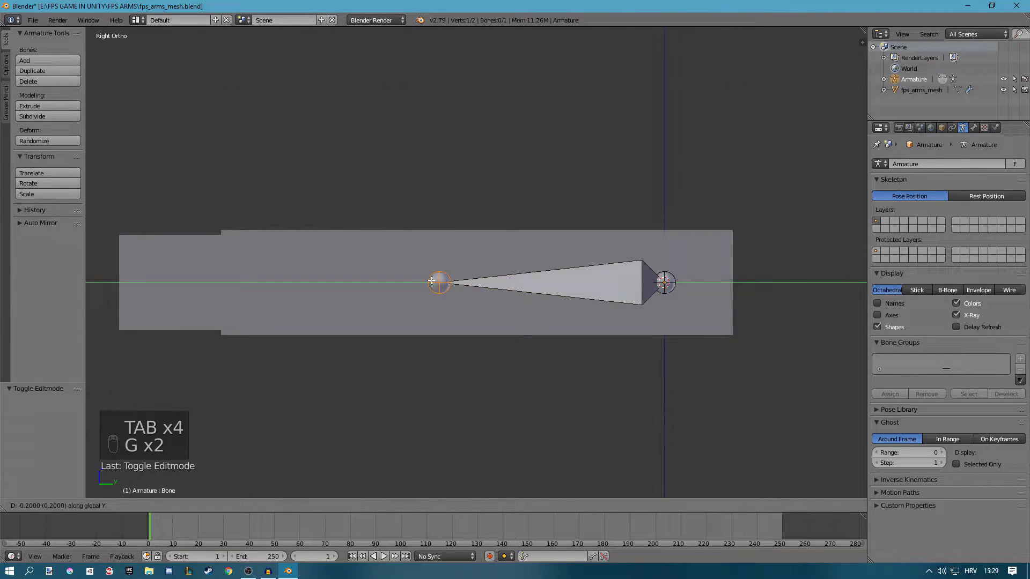
{"action": "left_click", "coordinate": [410, 266]}
{"action": "key", "text": "Tab"}
Recheck the mesh loops and adjust the bone head position once more.
{"action": "right_click", "coordinate": [410, 266]}
{"action": "key", "text": "Tab"}
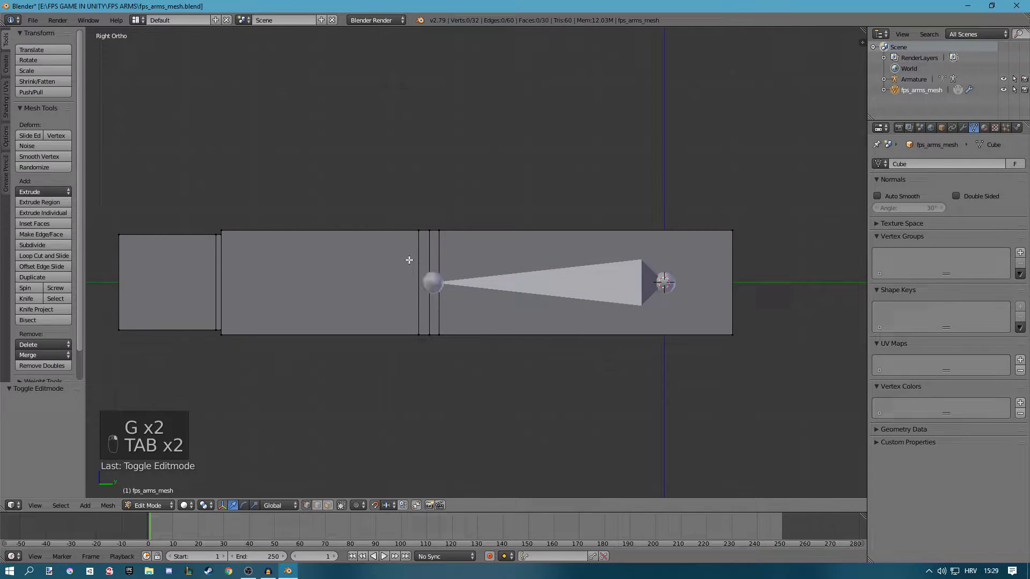
{"action": "key", "text": "Tab"}
{"action": "right_click", "coordinate": [449, 278]}
{"action": "key", "text": "Tab"}
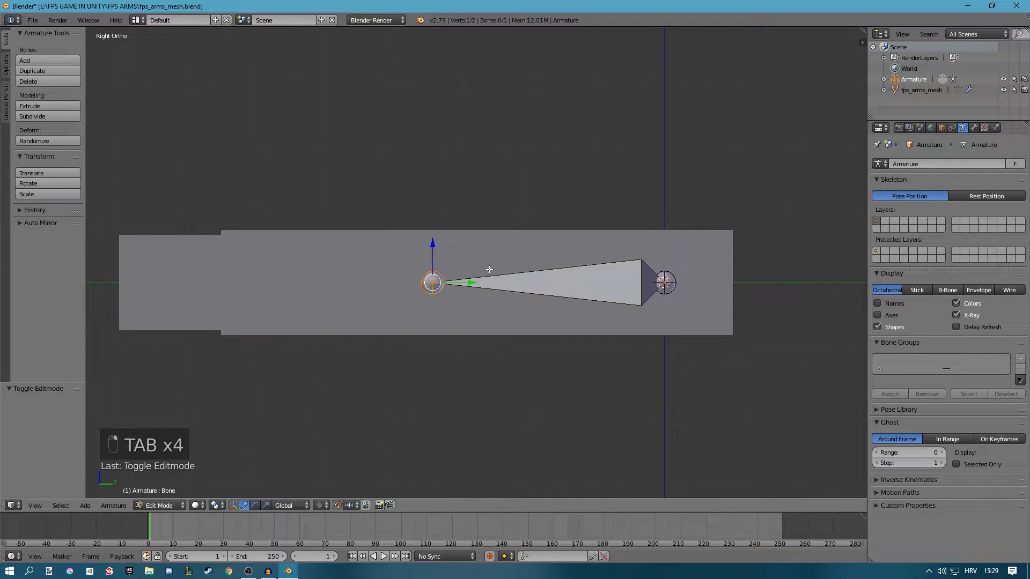
{"action": "key", "text": "g"}
{"action": "left_click", "coordinate": [488, 269]}
{"action": "key", "text": "Tab"}
Verify the arm mesh's elbow loops in Edit Mode, then reselect the armature.
{"action": "right_click", "coordinate": [475, 274]}
{"action": "key", "text": "Tab"}
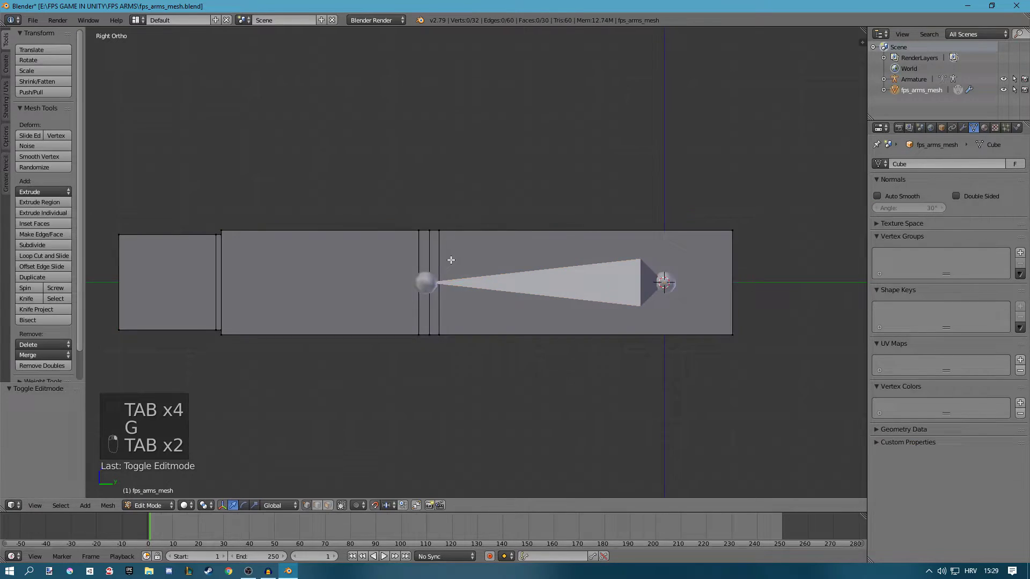
{"action": "scroll", "coordinate": [483, 267], "scroll_direction": "up", "scroll_amount": 3}
{"action": "scroll", "coordinate": [498, 268], "scroll_direction": "down", "scroll_amount": 3}
{"action": "key", "text": "Tab"}
{"action": "right_click", "coordinate": [519, 275]}
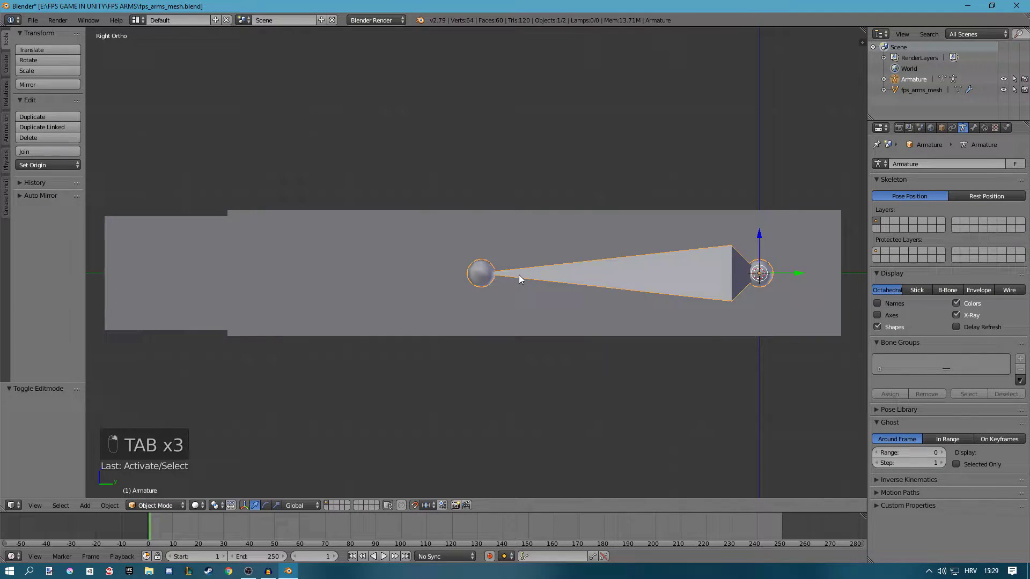
{"action": "key", "text": "Tab"}
Extrude two more bones back along Y (-3.1, then -1.5) from the first bone.
{"action": "scroll", "coordinate": [481, 250], "scroll_direction": "down", "scroll_amount": 1}
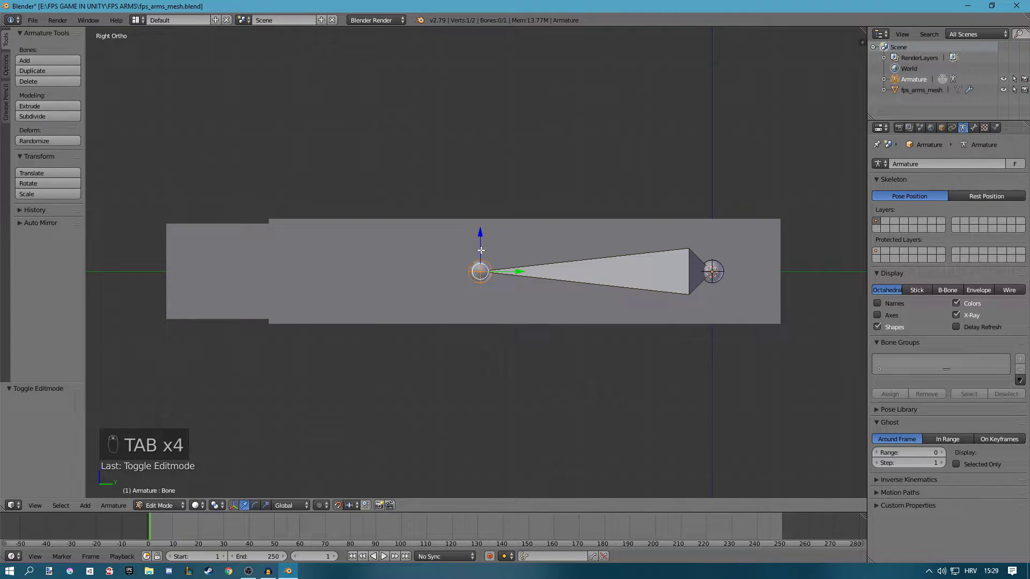
{"action": "key", "text": "e"}
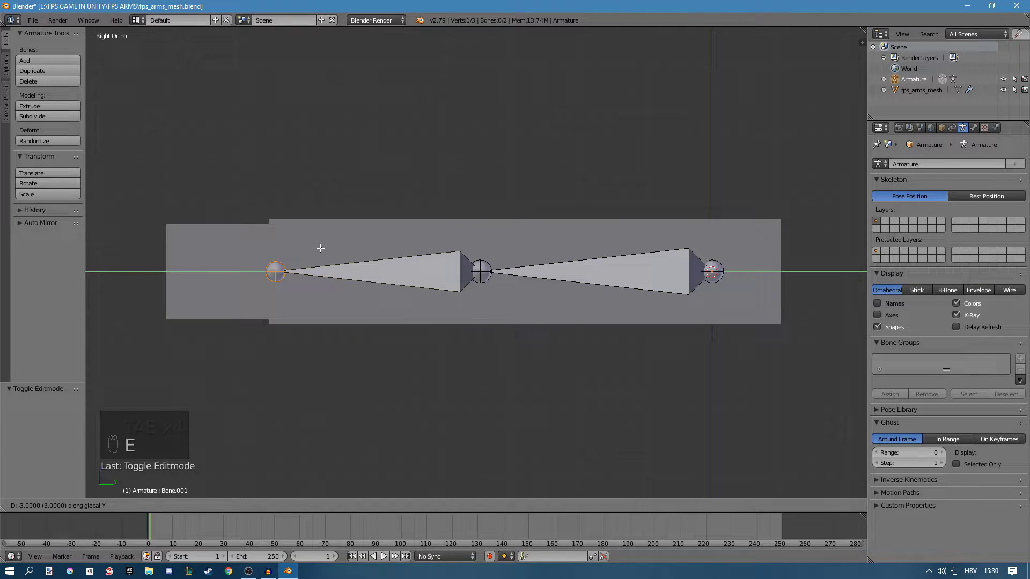
{"action": "left_click", "coordinate": [316, 247]}
{"action": "middle_click_drag", "start_coordinate": [276, 273], "coordinate": [438, 254], "text": "shift"}
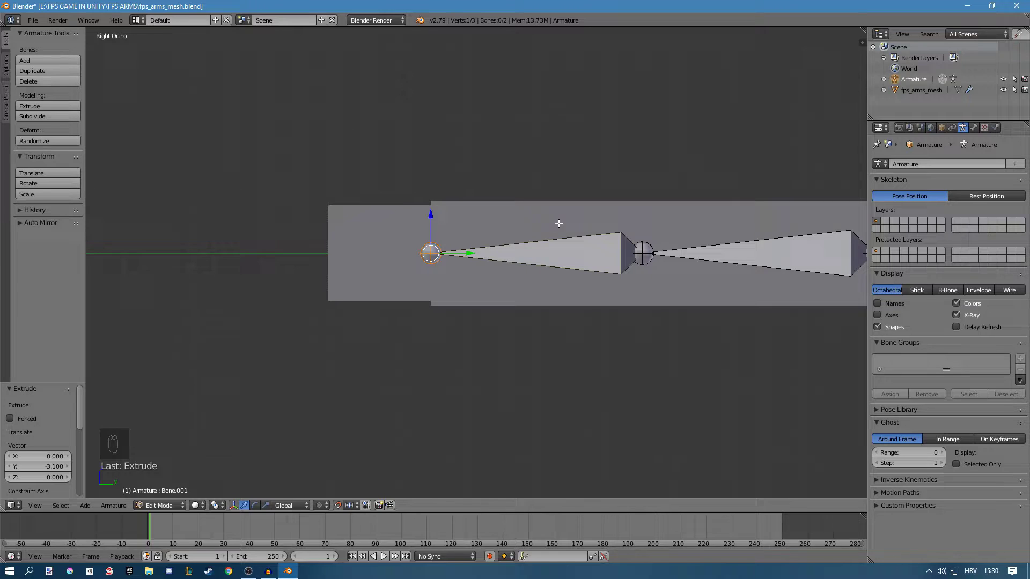
{"action": "key", "text": "e"}
{"action": "left_click", "coordinate": [450, 231]}
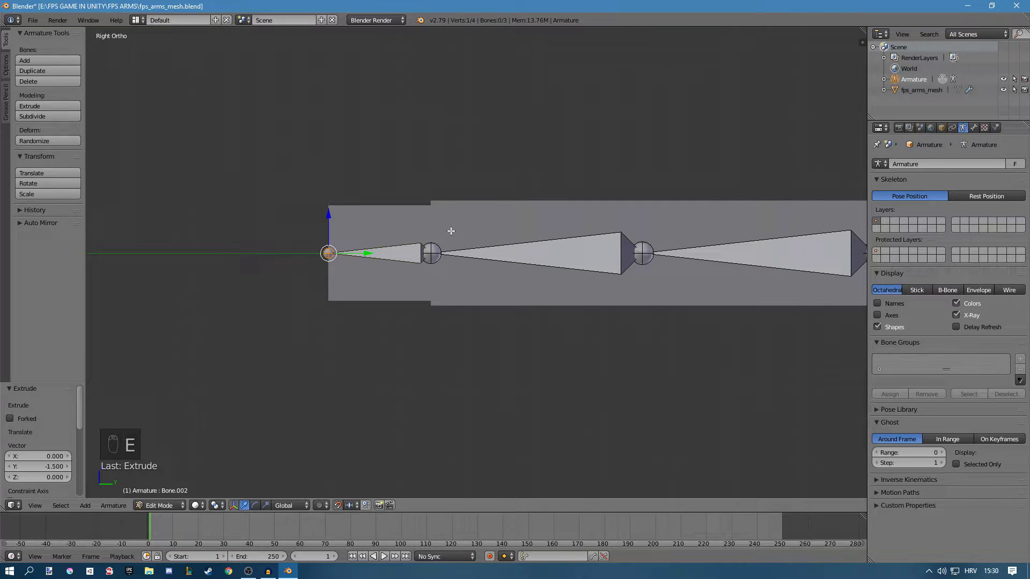
Orbit to a 3D view and enlarge the Outliner and side panels.
{"action": "middle_click_drag", "start_coordinate": [450, 231], "coordinate": [590, 161]}
{"action": "left_click_drag", "start_coordinate": [902, 123], "coordinate": [902, 199]}
{"action": "left_click_drag", "start_coordinate": [867, 145], "coordinate": [829, 144]}
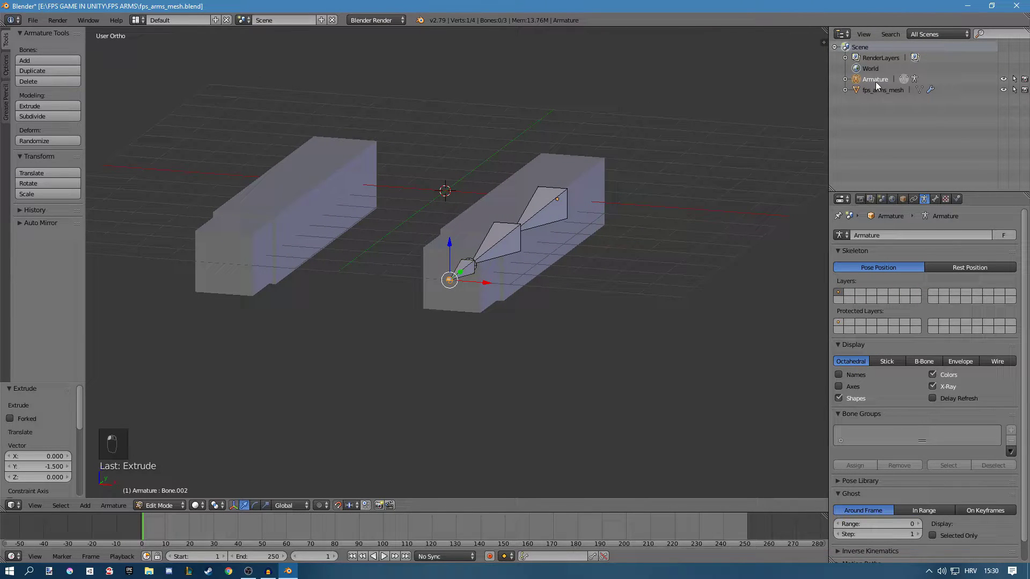
Expand the Armature's bone hierarchy in the Outliner and frame the first bone.
{"action": "left_click", "coordinate": [846, 80]}
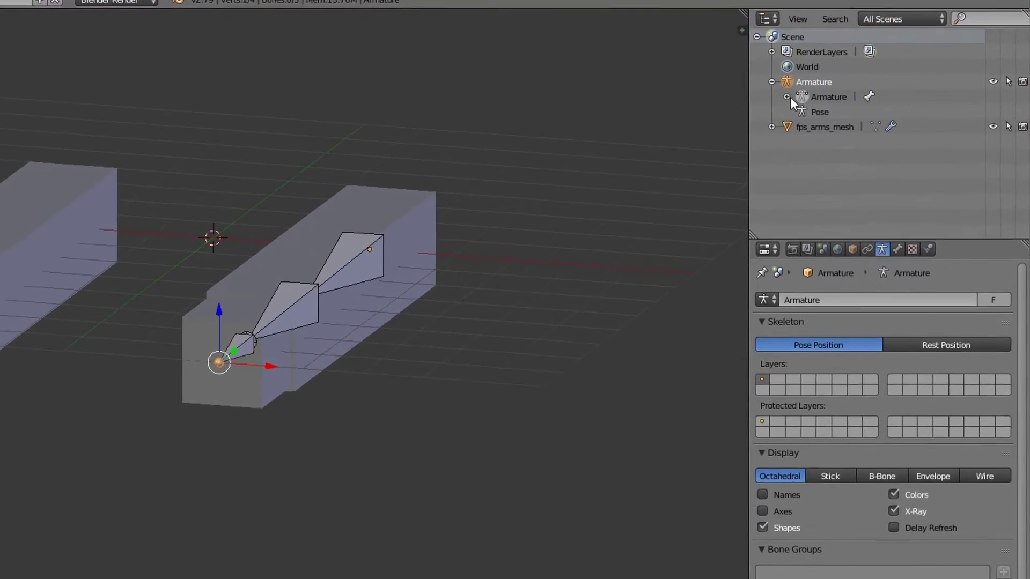
{"action": "left_click", "coordinate": [846, 90]}
{"action": "left_click", "coordinate": [858, 102]}
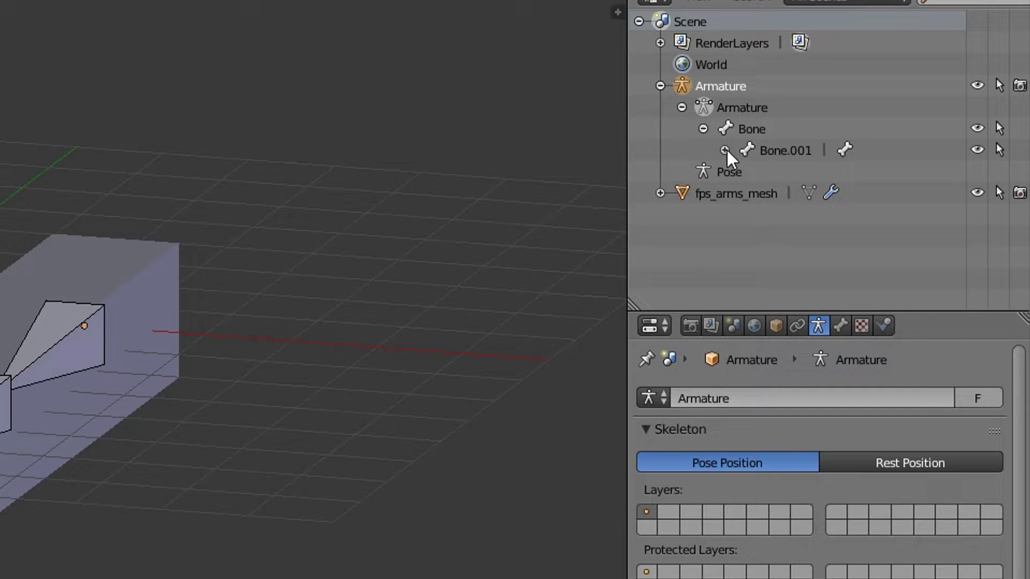
{"action": "left_click", "coordinate": [724, 150]}
{"action": "left_click", "coordinate": [751, 130]}
{"action": "key", "text": "KP_Decimal"}
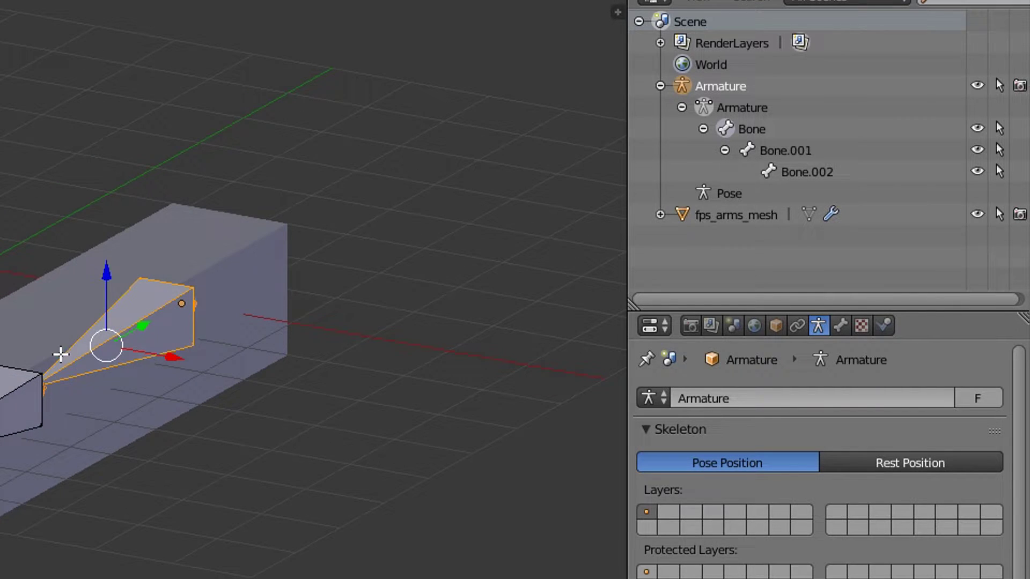
Rename Bone to upperArm.l and Bone.001 to lowerArm.l, then begin renaming Bone.002.
{"action": "double_click", "coordinate": [743, 131]}
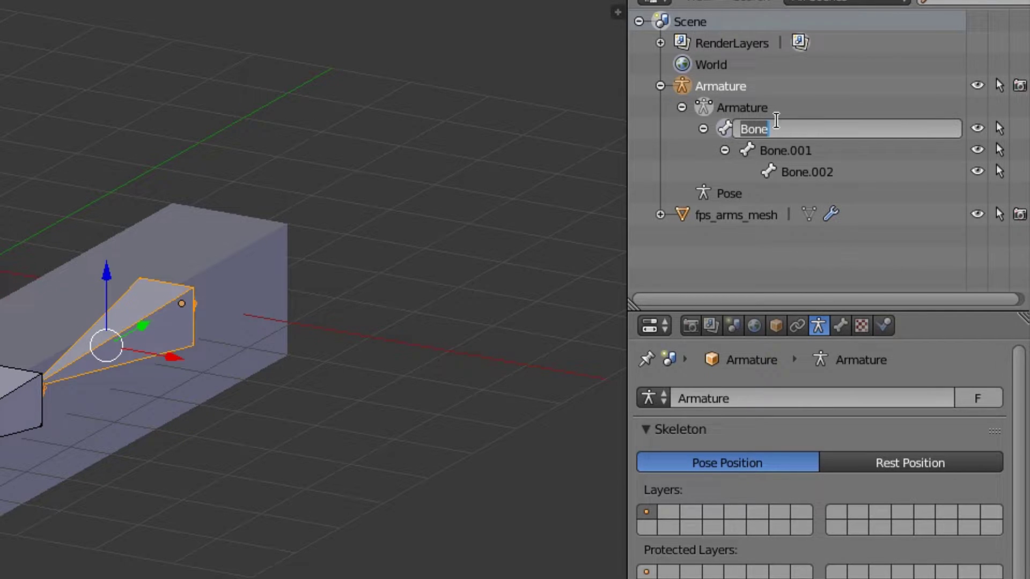
{"action": "type", "text": "upperArm"}
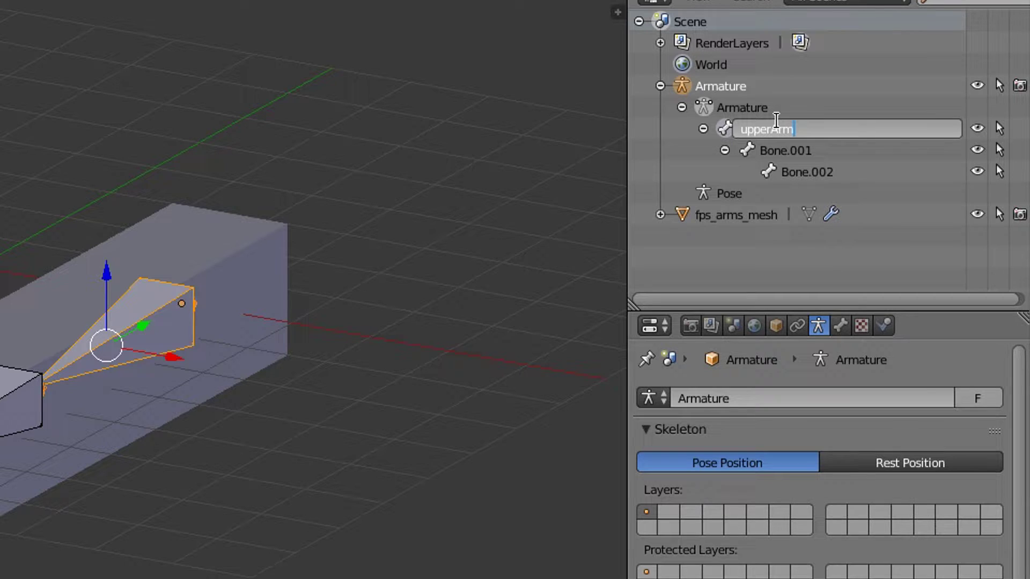
{"action": "type", "text": ".l"}
{"action": "key", "text": "Return"}
{"action": "double_click", "coordinate": [801, 150]}
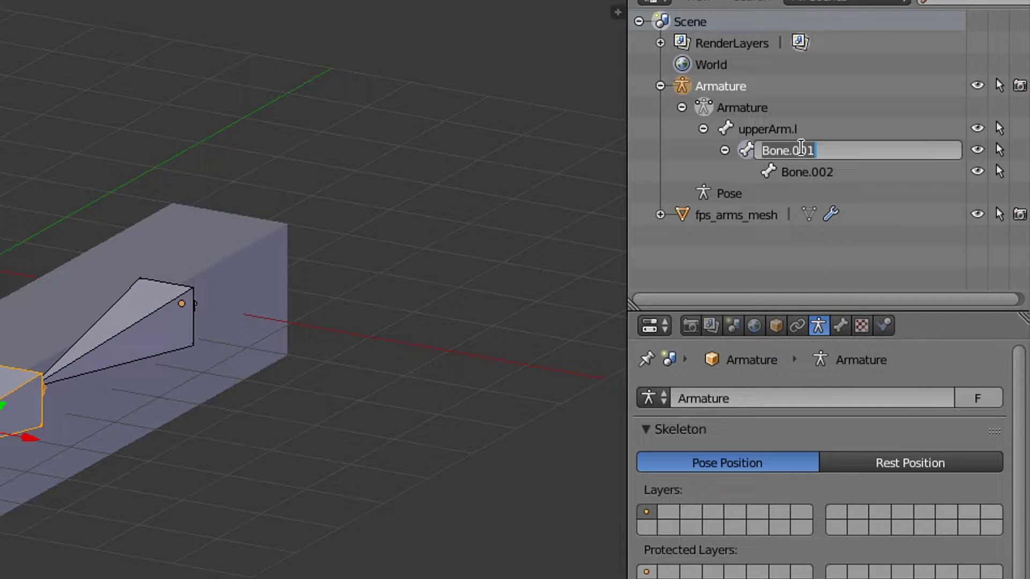
{"action": "type", "text": "lower_"}
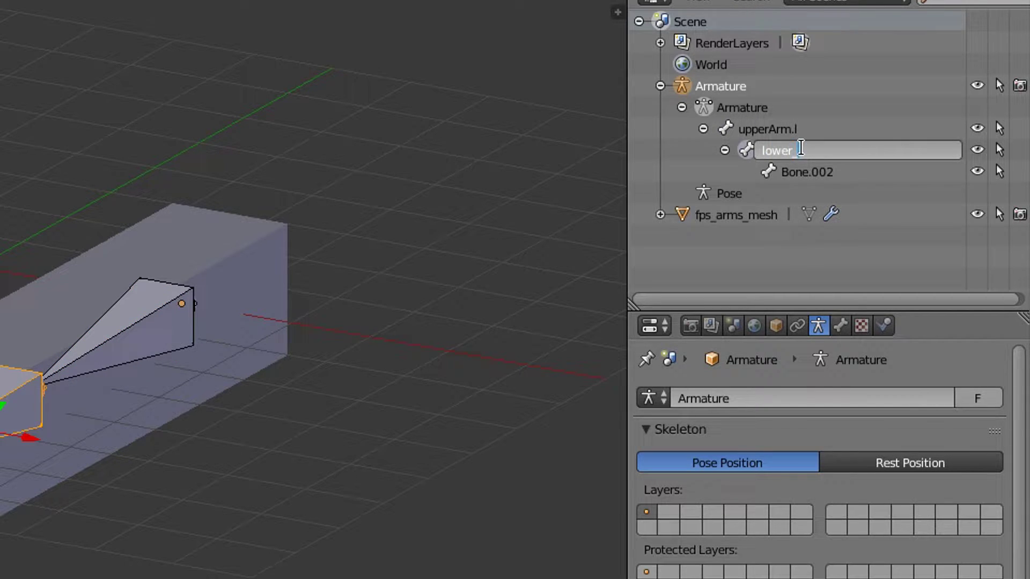
{"action": "type", "text": "Arm.l"}
{"action": "key", "text": "Return"}
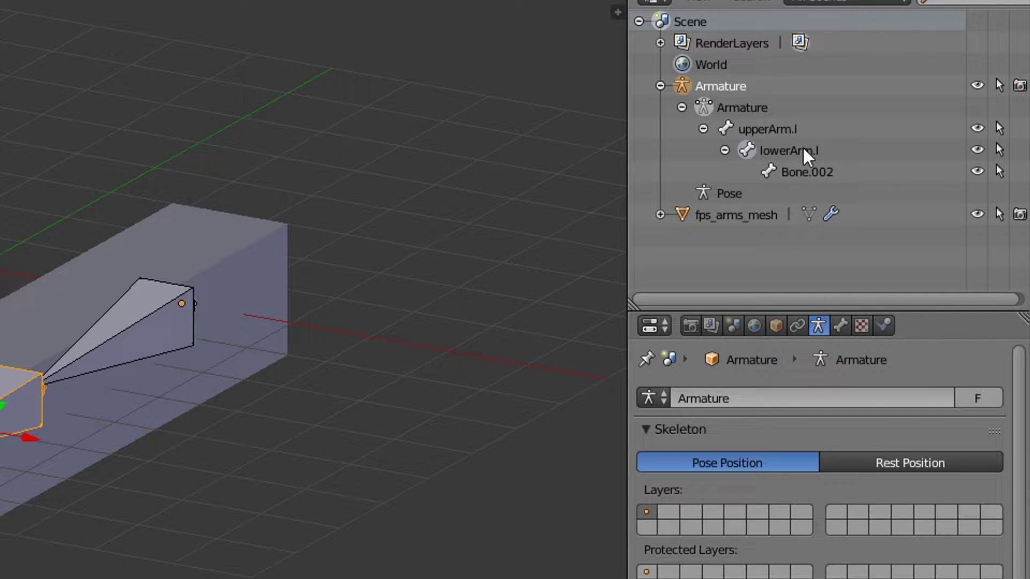
{"action": "double_click", "coordinate": [815, 170]}
Name the third bone hand.l.
{"action": "type", "text": "hand.l"}
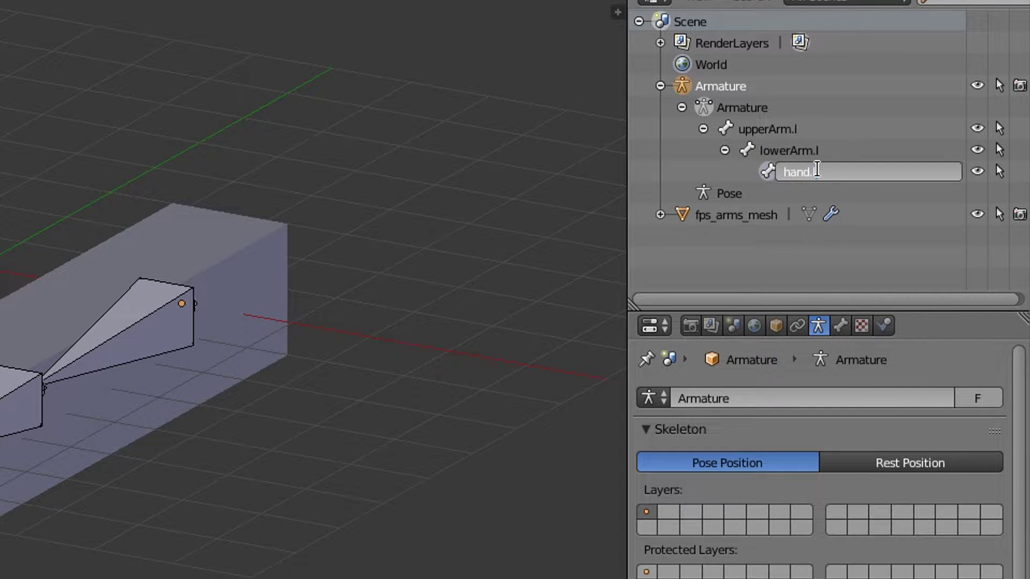
{"action": "key", "text": "Return"}
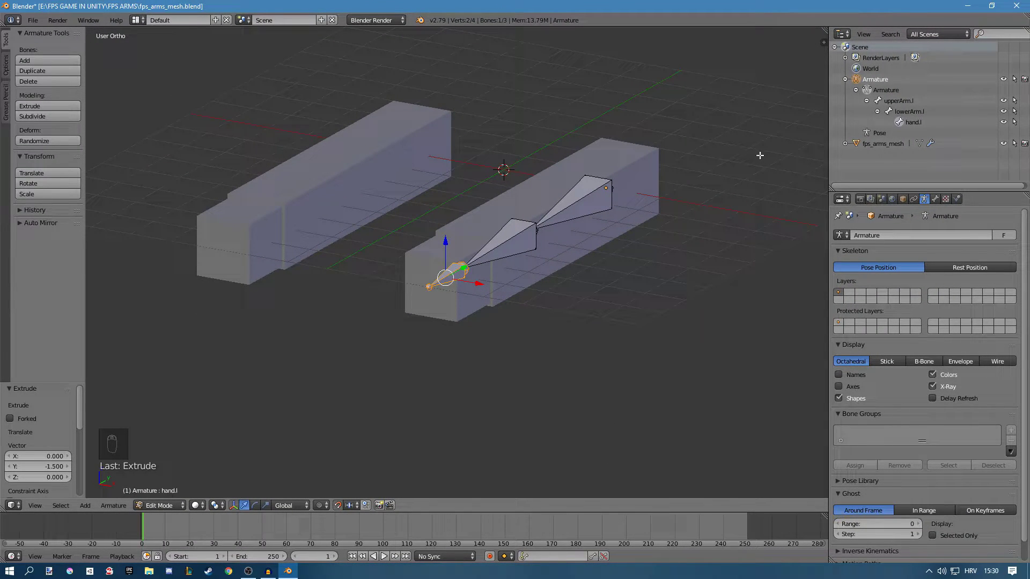
{"action": "middle_click_drag", "start_coordinate": [612, 198], "coordinate": [392, 292]}
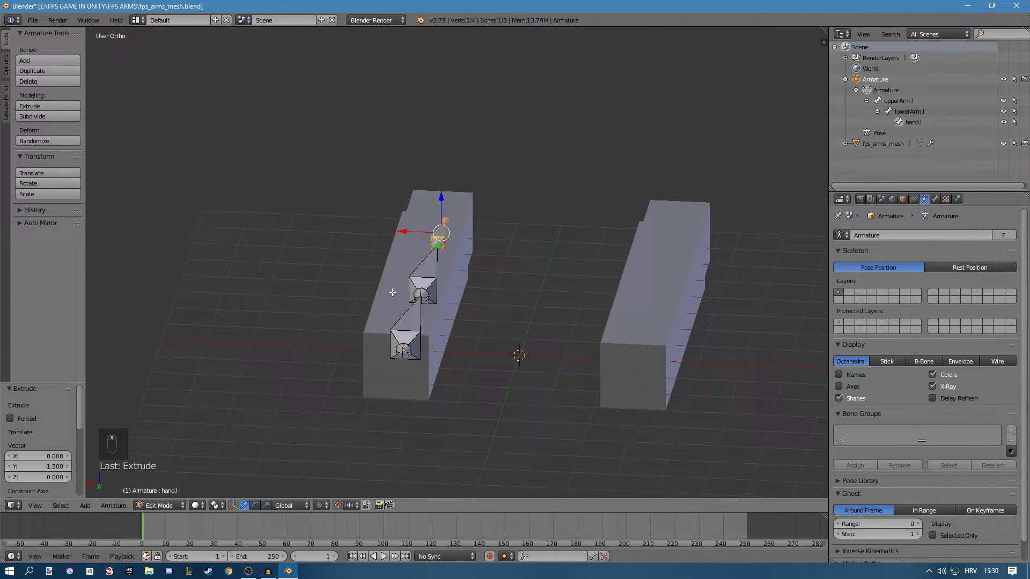
{"action": "middle_click_drag", "start_coordinate": [350, 222], "coordinate": [650, 241]}
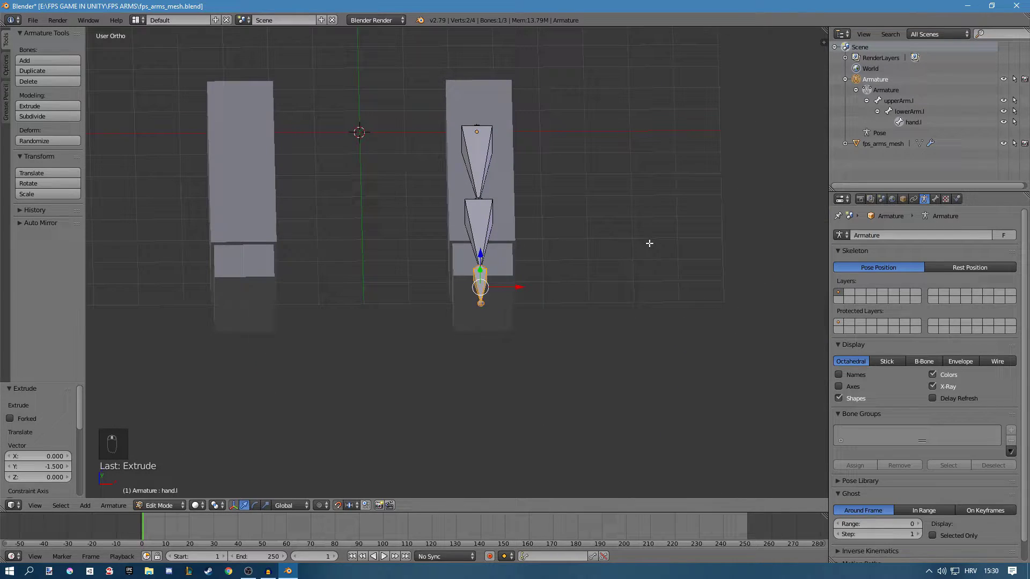
Circle-select the three left-arm bones.
{"action": "key", "text": "a"}
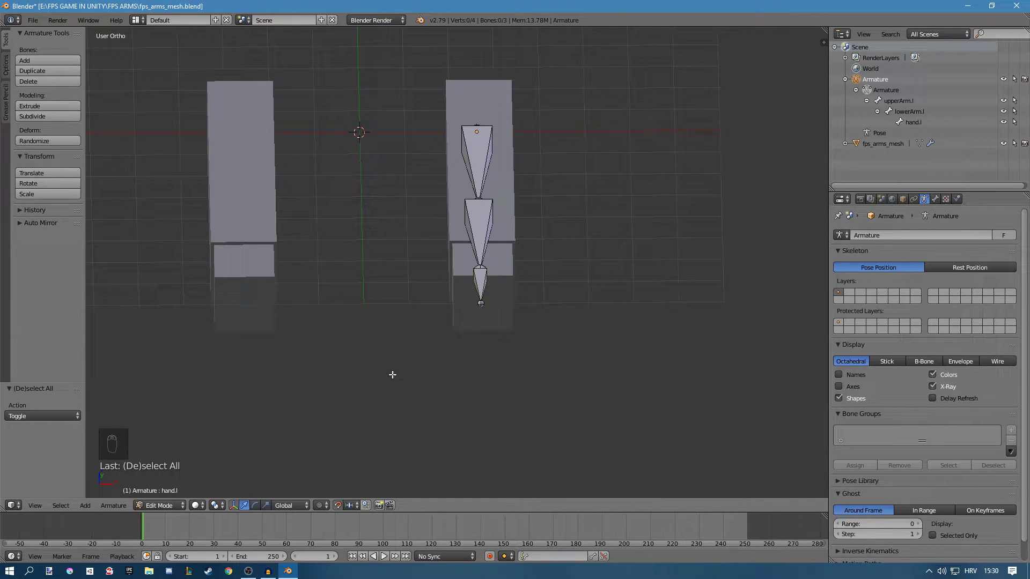
{"action": "middle_click_drag", "start_coordinate": [392, 374], "coordinate": [687, 187]}
{"action": "key", "text": "c"}
{"action": "left_click_drag", "start_coordinate": [429, 161], "coordinate": [487, 283]}
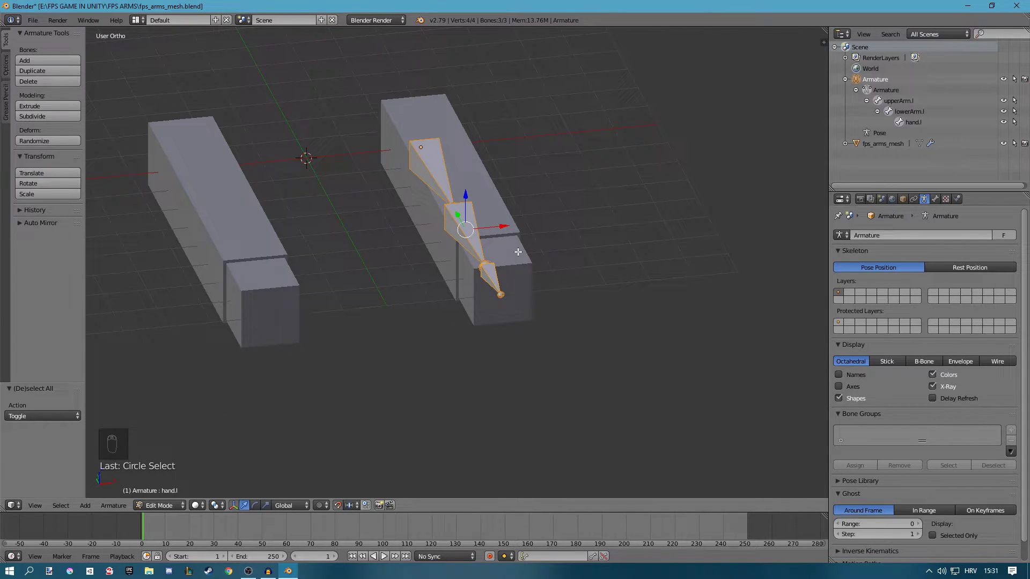
Duplicate the bone chain and move the copy -4.4 along X toward the other arm box.
{"action": "key", "text": "shift+d"}
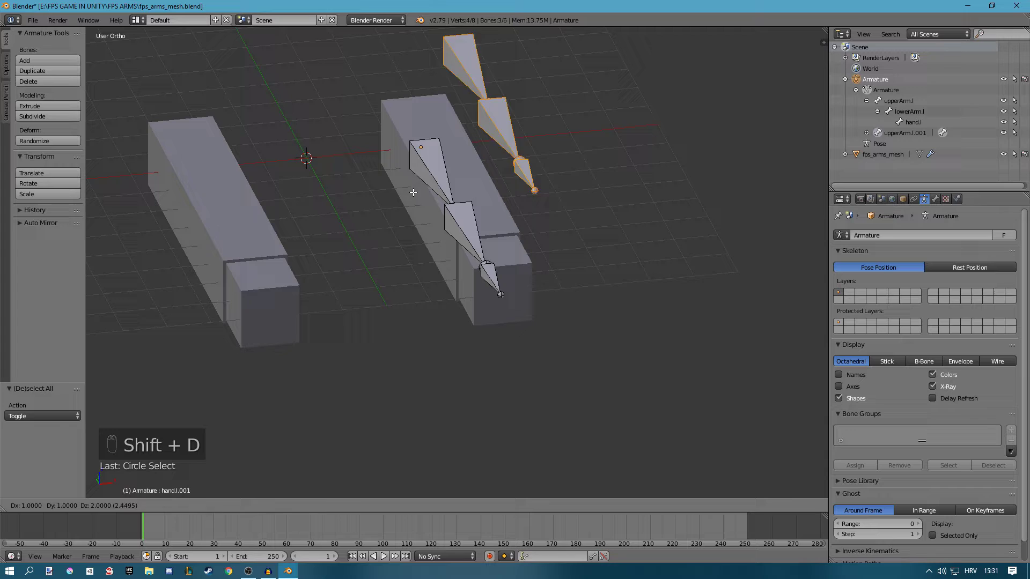
{"action": "right_click", "coordinate": [396, 163]}
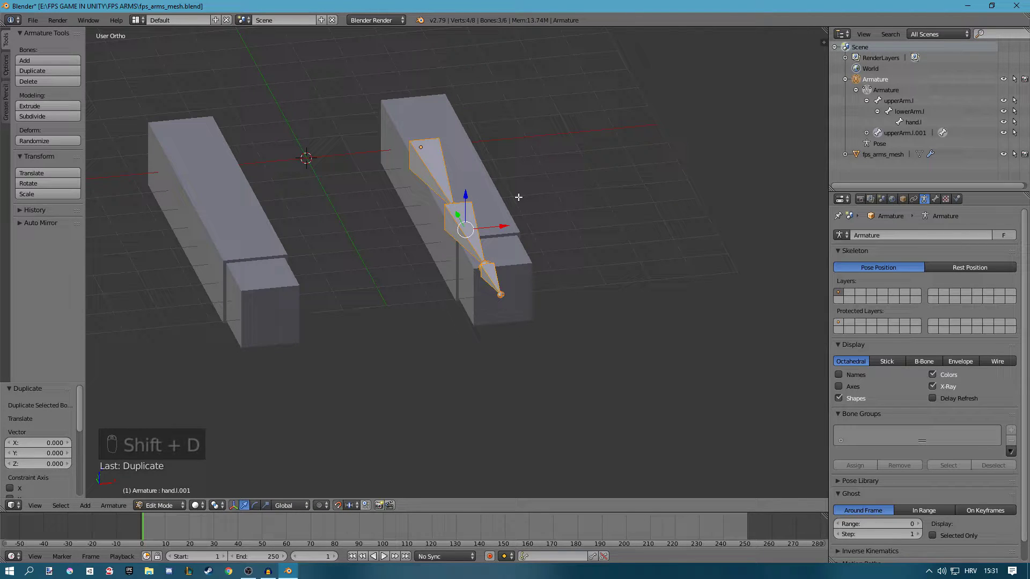
{"action": "key", "text": "KP_1"}
{"action": "middle_click_drag", "start_coordinate": [584, 190], "coordinate": [646, 193], "text": "shift"}
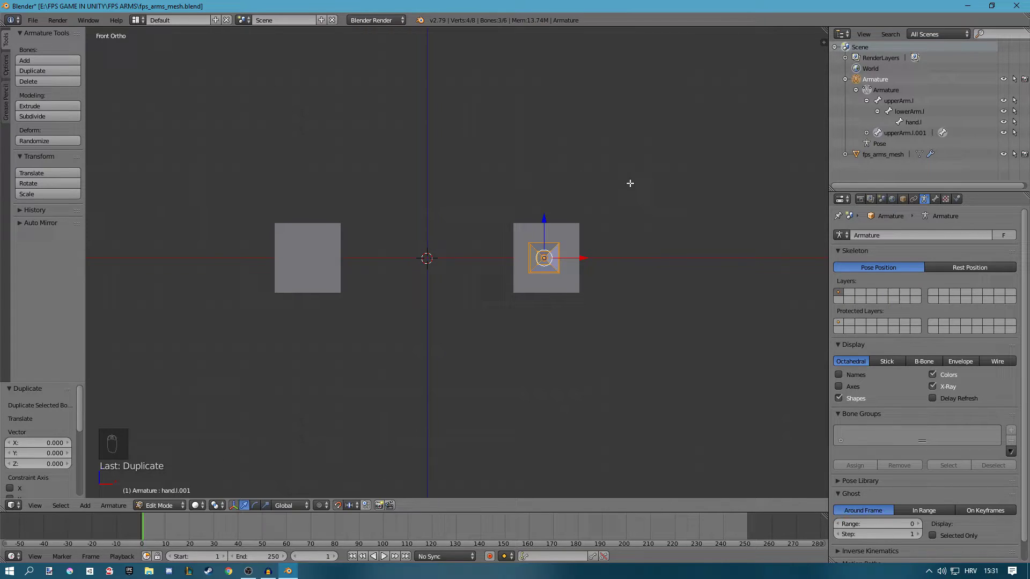
{"action": "key", "text": "g"}
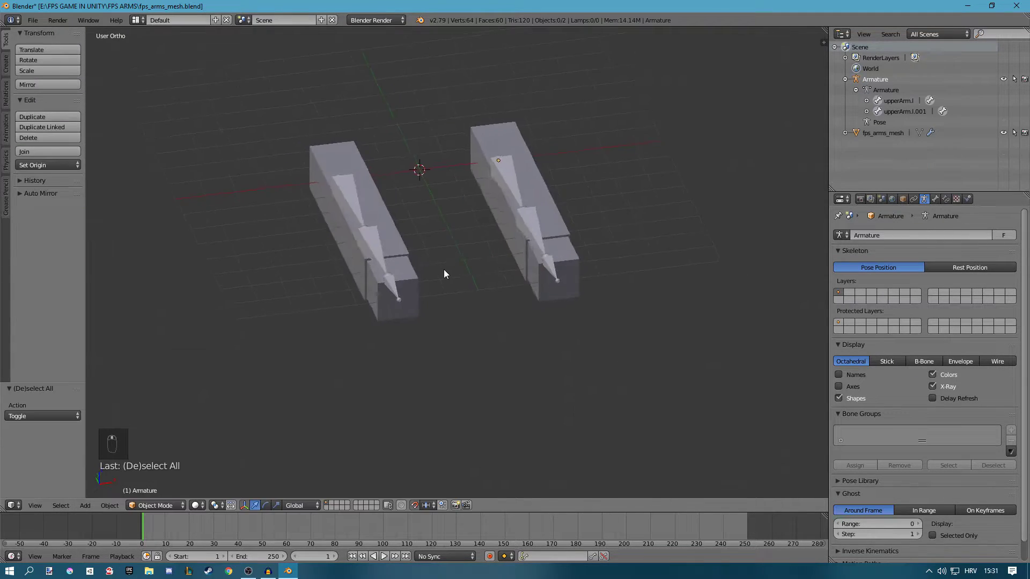
Select the copied bone chain and apply Armature > Flip Names to make it right-side.
{"action": "middle_click_drag", "start_coordinate": [444, 270], "coordinate": [416, 260]}
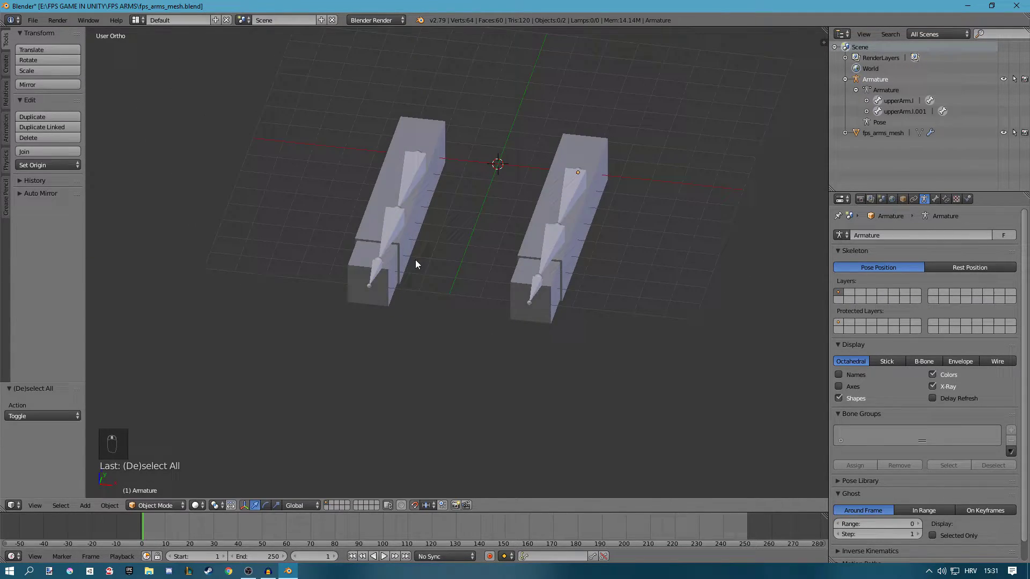
{"action": "right_click", "coordinate": [402, 189]}
{"action": "key", "text": "Tab"}
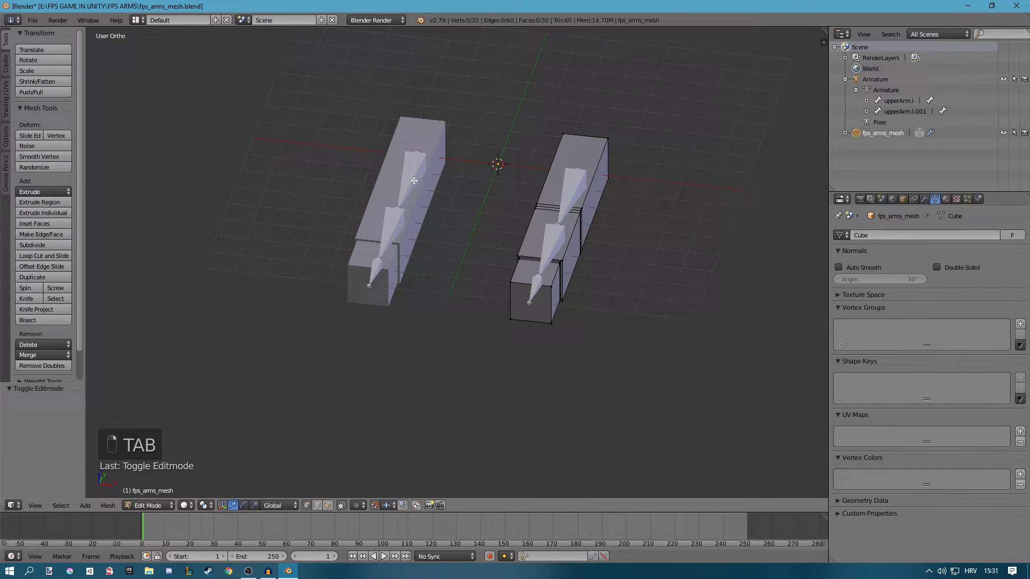
{"action": "key", "text": "Tab"}
{"action": "key", "text": "Tab"}
{"action": "right_click", "coordinate": [406, 186]}
{"action": "key", "text": "c"}
{"action": "left_click_drag", "start_coordinate": [399, 235], "coordinate": [363, 306]}
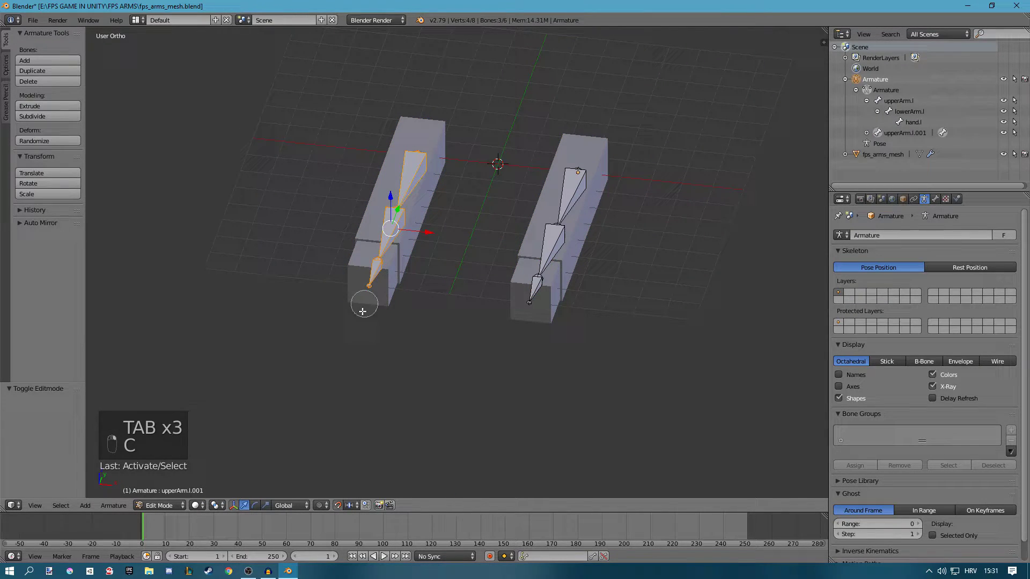
{"action": "left_click", "coordinate": [110, 505]}
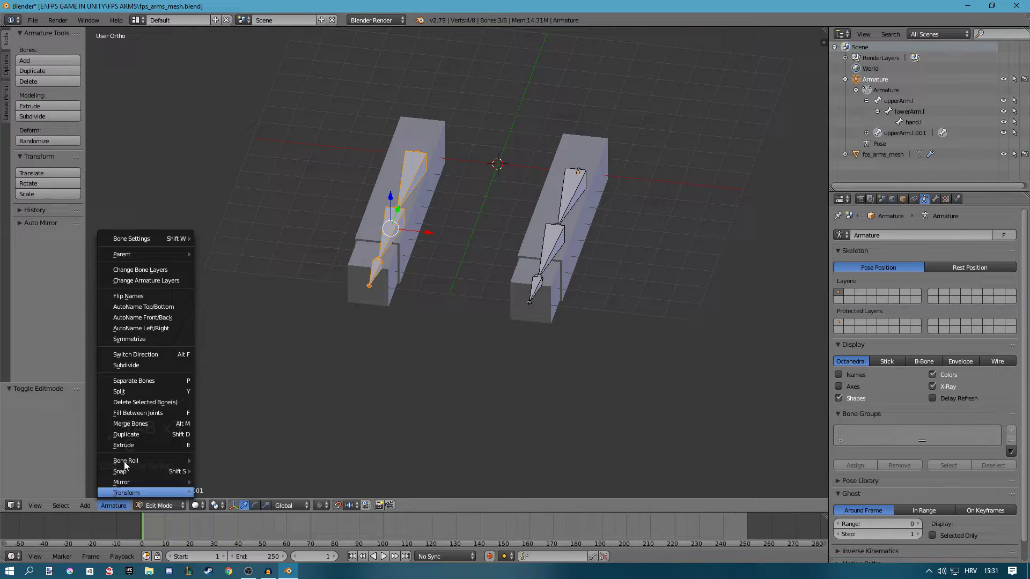
{"action": "left_click", "coordinate": [128, 297]}
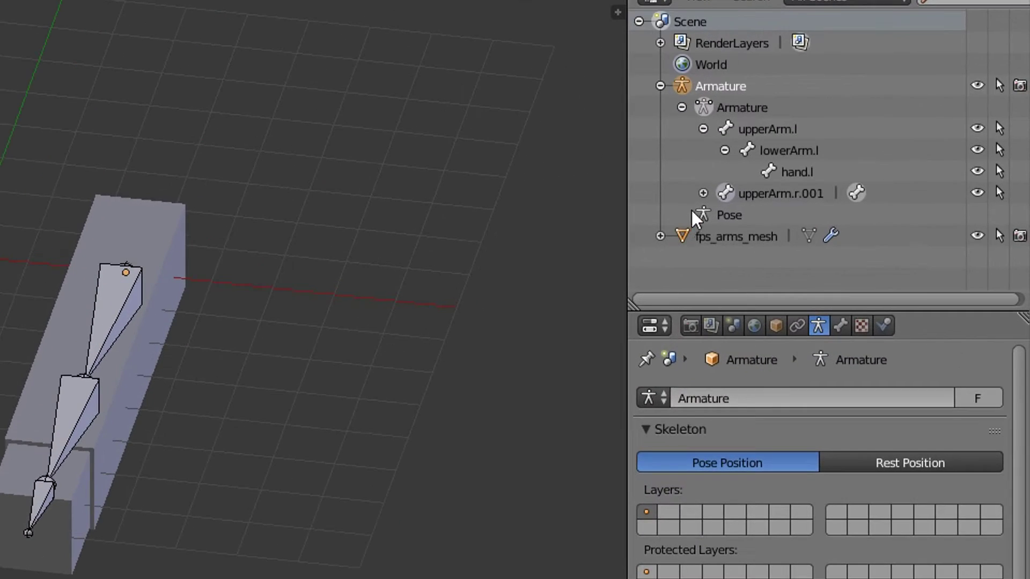
Rename upperArm.r.001 to upperArm.r in the Outliner.
{"action": "left_click", "coordinate": [703, 193]}
{"action": "left_click", "coordinate": [725, 214]}
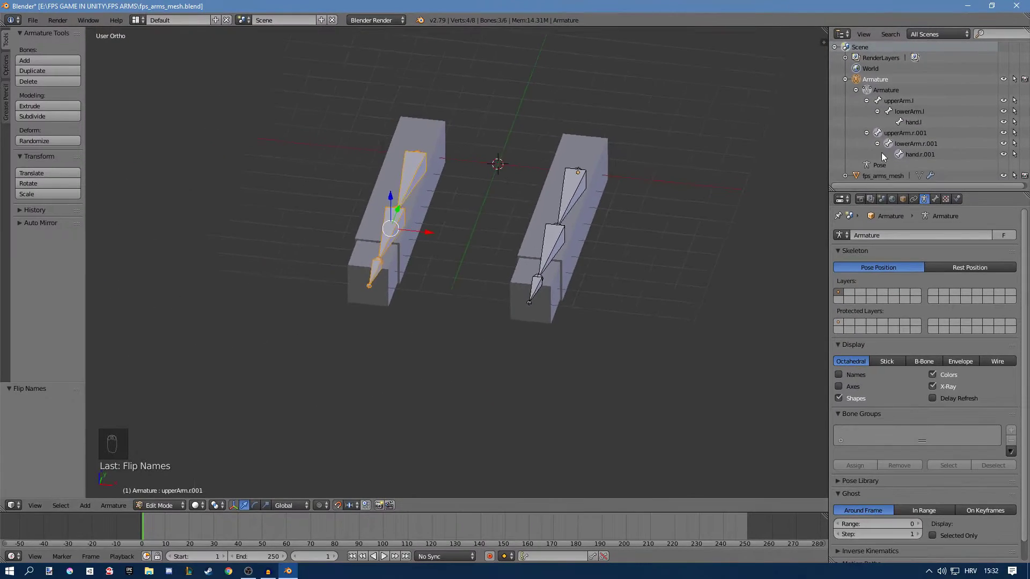
{"action": "middle_click_drag", "start_coordinate": [697, 177], "coordinate": [726, 150]}
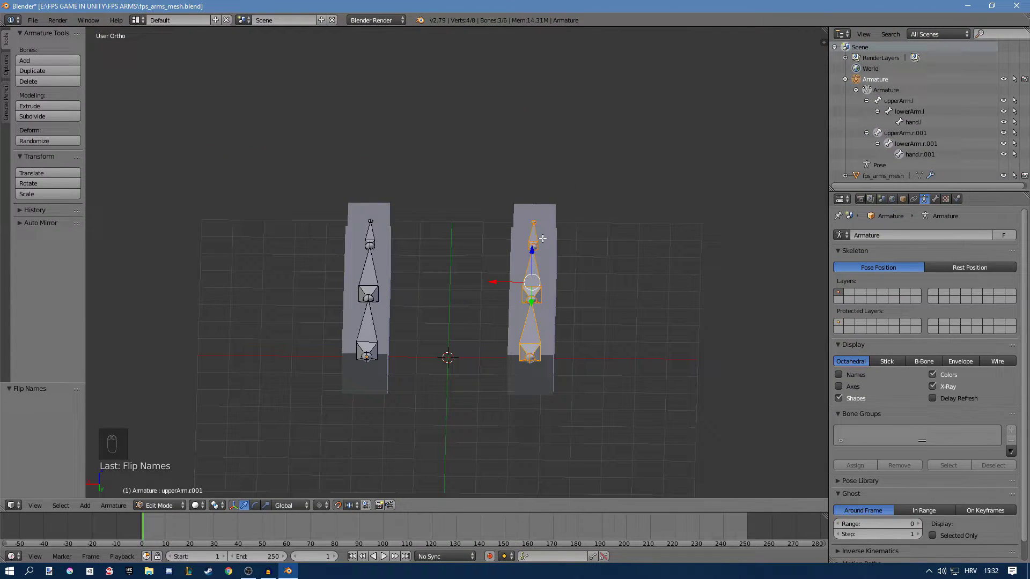
{"action": "double_click", "coordinate": [924, 133]}
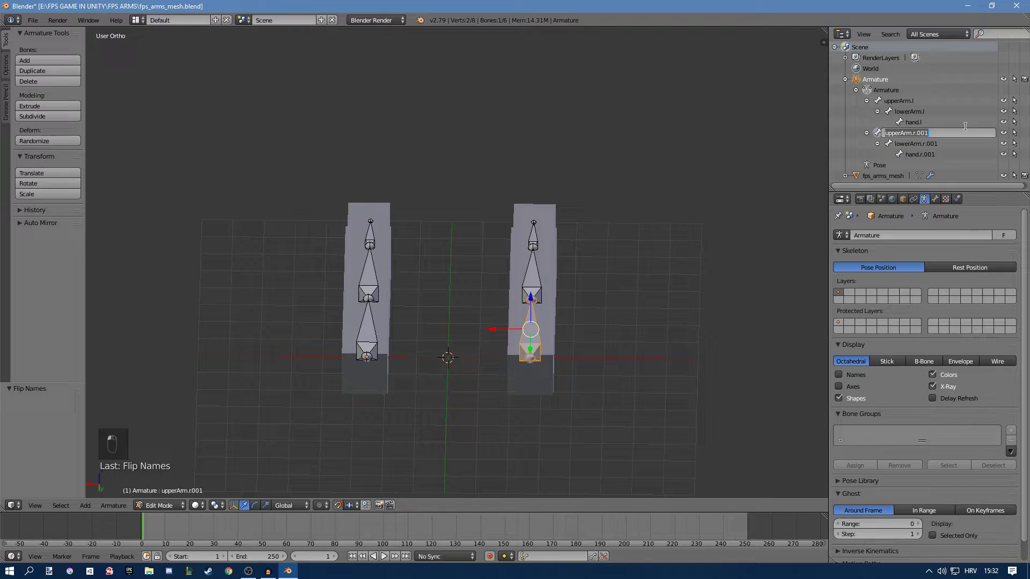
{"action": "key", "text": "End"}
{"action": "key", "text": "BackSpace"}
{"action": "key", "text": "BackSpace"}
{"action": "key", "text": "BackSpace"}
{"action": "key", "text": "BackSpace"}
{"action": "key", "text": "Return"}
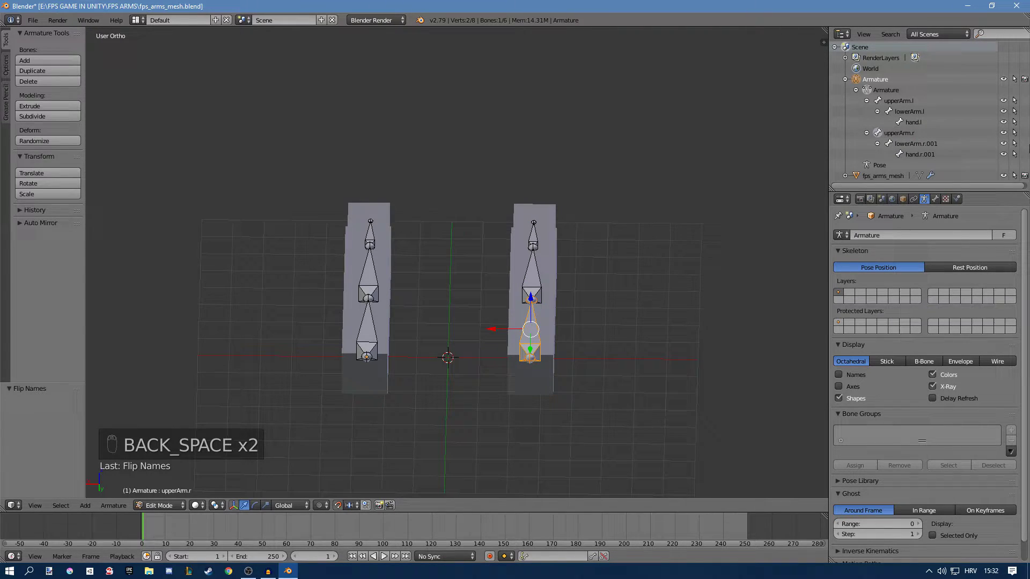
Rename lowerArm.r.001 to lowerArm.r and leave armature Edit Mode.
{"action": "double_click", "coordinate": [929, 143]}
{"action": "key", "text": "End"}
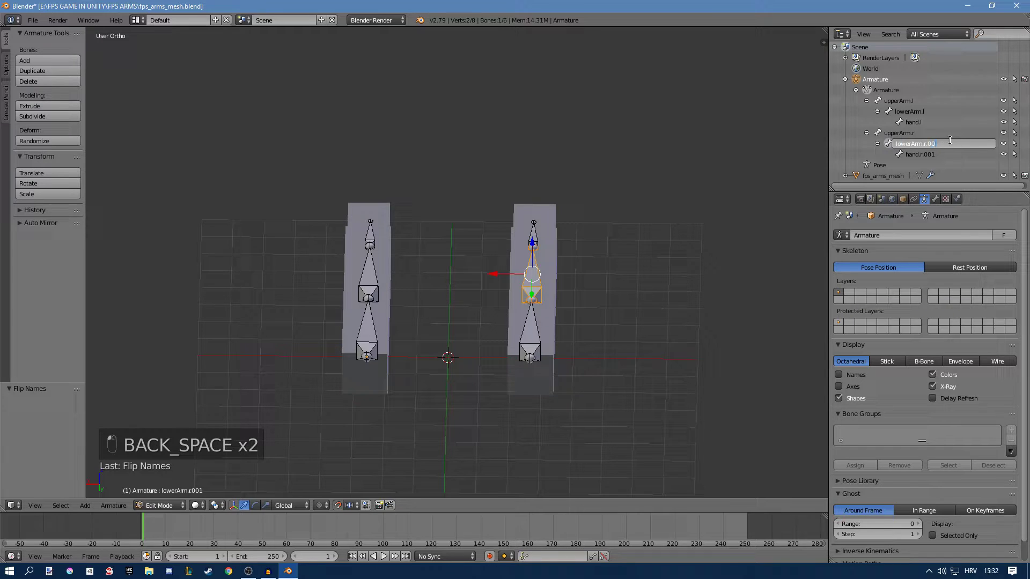
{"action": "key", "text": "BackSpace"}
{"action": "key", "text": "BackSpace"}
{"action": "key", "text": "BackSpace"}
{"action": "key", "text": "BackSpace"}
{"action": "key", "text": "Return"}
{"action": "middle_click_drag", "start_coordinate": [429, 268], "coordinate": [386, 263]}
{"action": "key", "text": "Tab"}
{"action": "key", "text": "Tab"}
Reset the 3D cursor to the scene centre and add a new bone there.
{"action": "key", "text": "KP_1"}
{"action": "scroll", "coordinate": [467, 246], "scroll_direction": "up", "scroll_amount": 3}
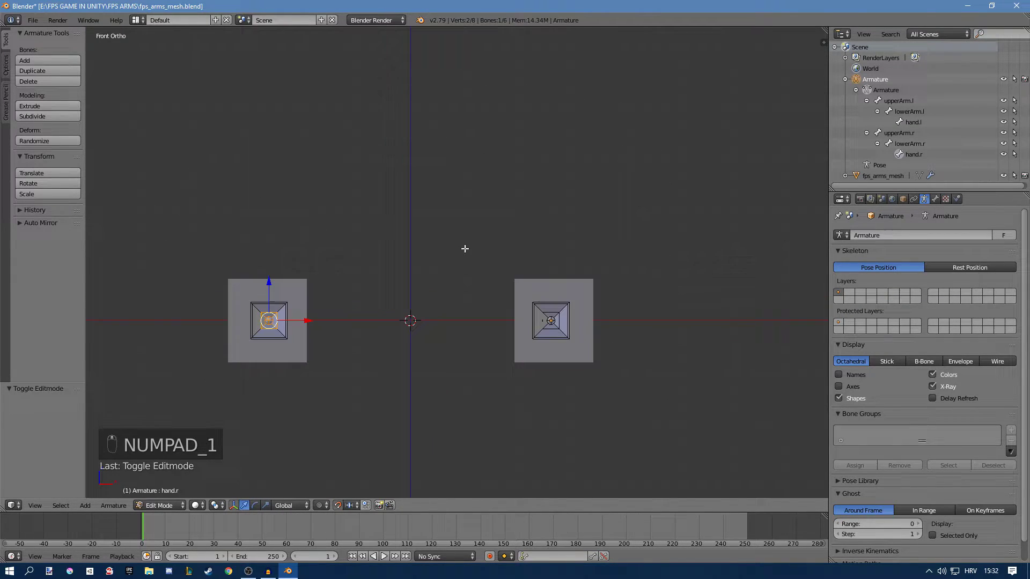
{"action": "key", "text": "a"}
{"action": "key", "text": "a"}
{"action": "scroll", "coordinate": [430, 295], "scroll_direction": "up", "scroll_amount": 1}
{"action": "key", "text": "shift+c"}
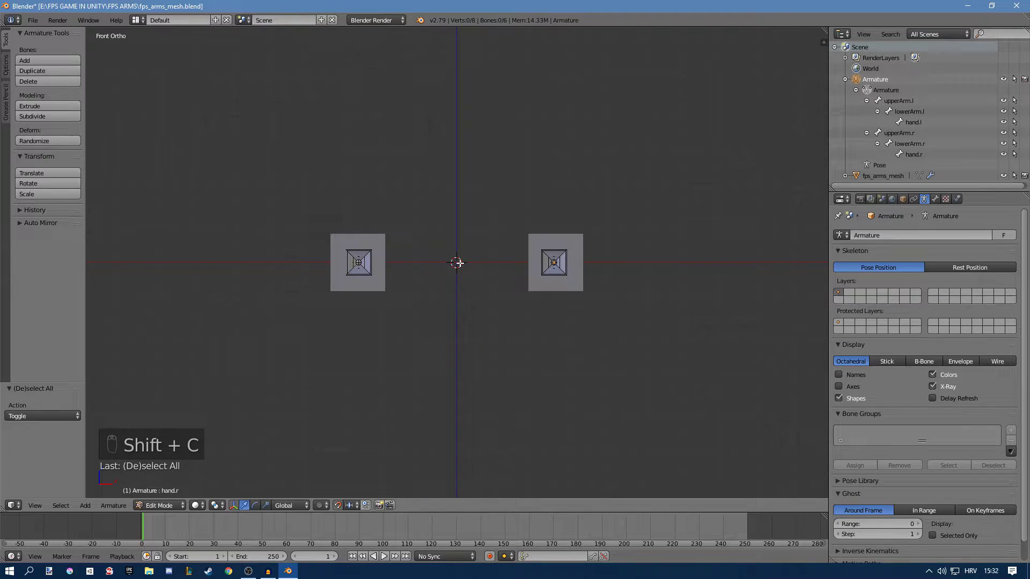
{"action": "key", "text": "shift+a"}
{"action": "scroll", "coordinate": [459, 251], "scroll_direction": "up", "scroll_amount": 4}
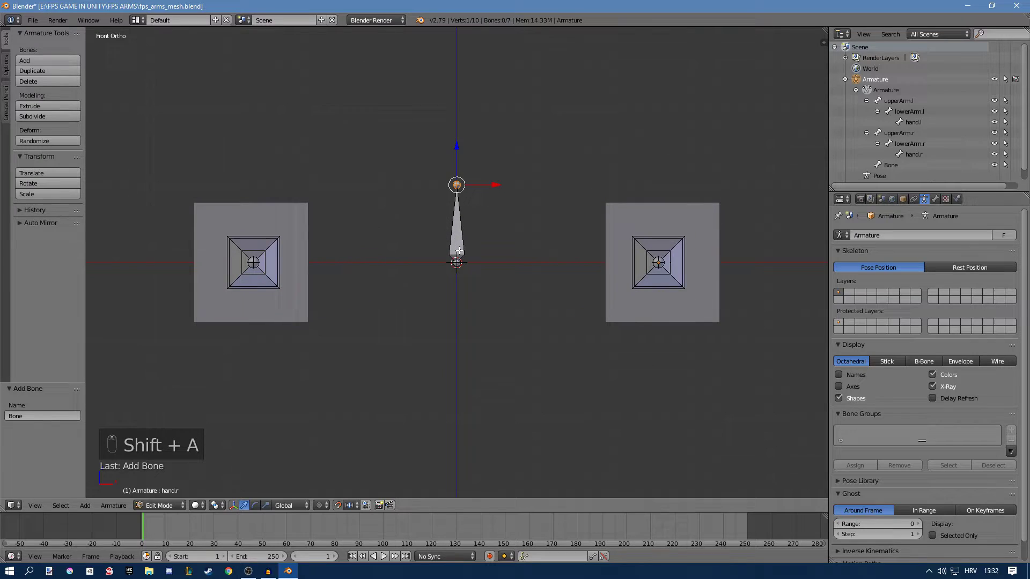
{"action": "middle_click_drag", "start_coordinate": [488, 234], "coordinate": [483, 259]}
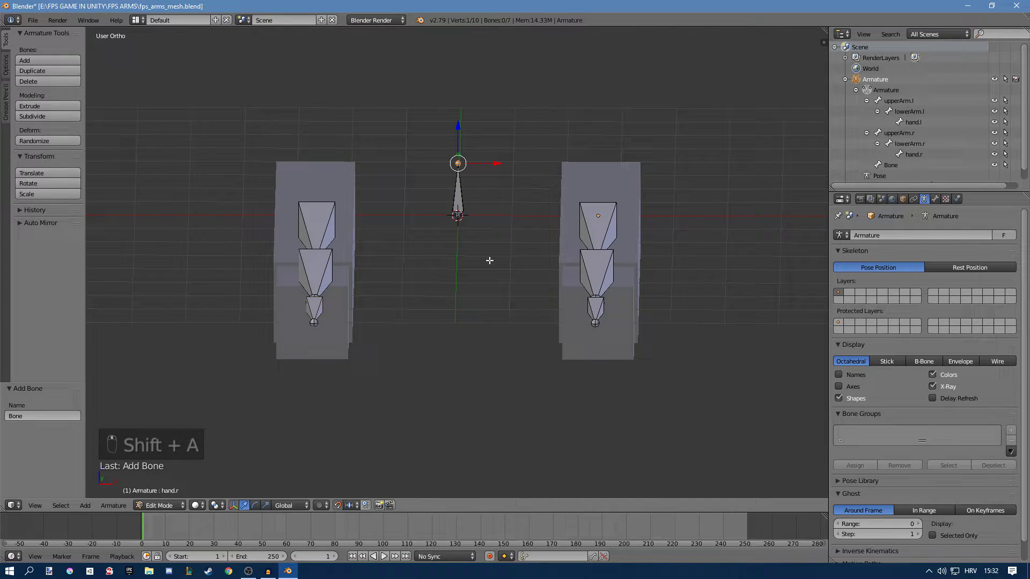
Select both upper-arm bones, then the new central bone as the active one.
{"action": "right_click", "coordinate": [609, 208]}
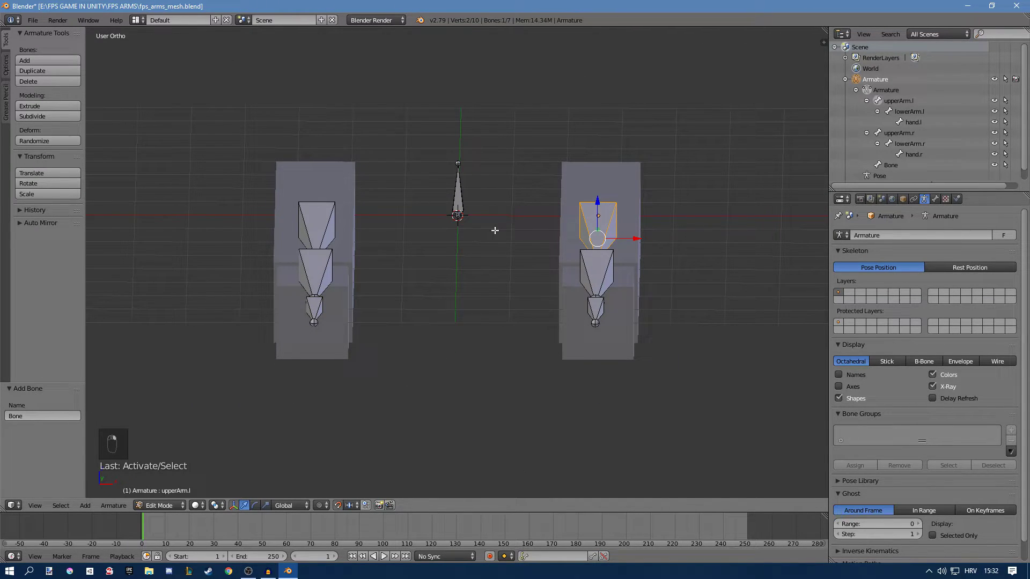
{"action": "right_click", "coordinate": [340, 214], "text": "shift"}
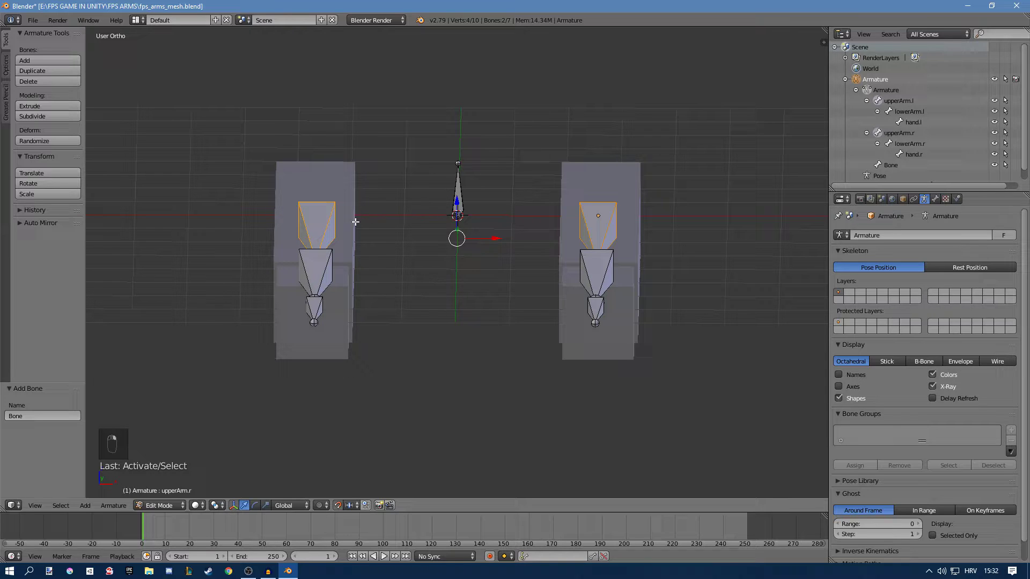
{"action": "right_click", "coordinate": [607, 213], "text": "shift"}
{"action": "right_click", "coordinate": [607, 214]}
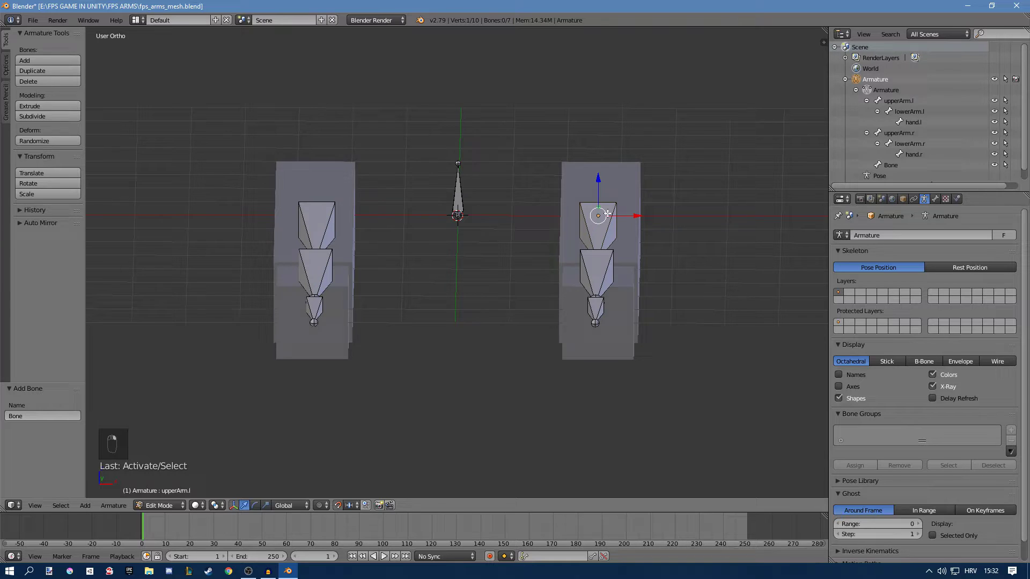
{"action": "right_click", "coordinate": [320, 217], "text": "shift"}
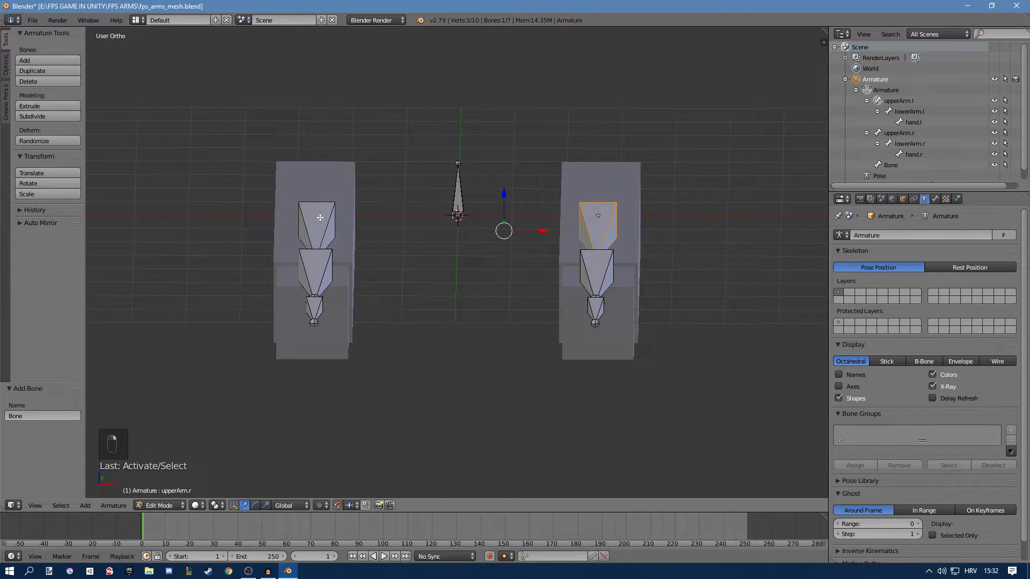
{"action": "middle_click_drag", "start_coordinate": [325, 220], "coordinate": [342, 234]}
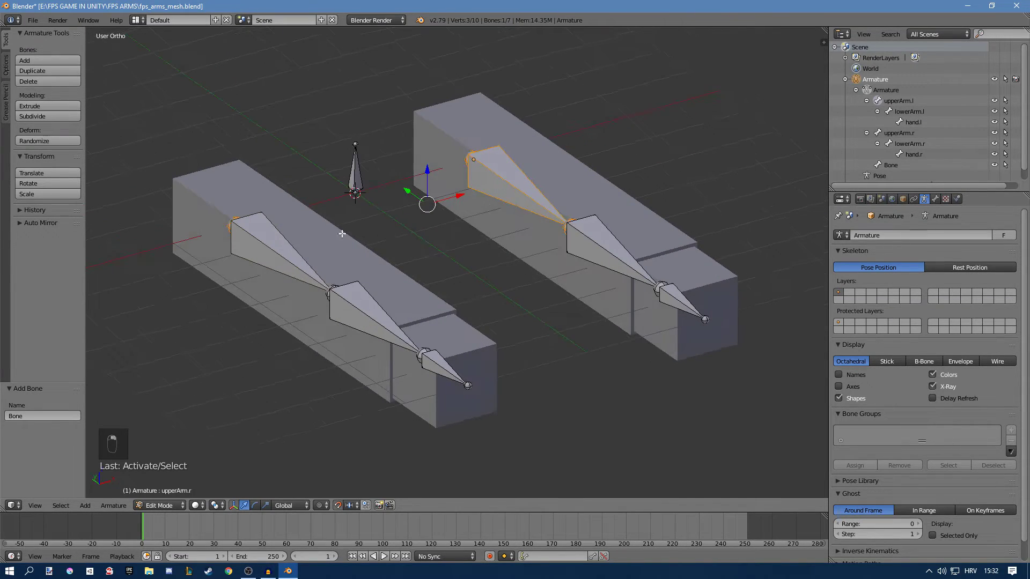
{"action": "right_click", "coordinate": [272, 247], "text": "shift"}
{"action": "middle_click_drag", "start_coordinate": [272, 247], "coordinate": [310, 246]}
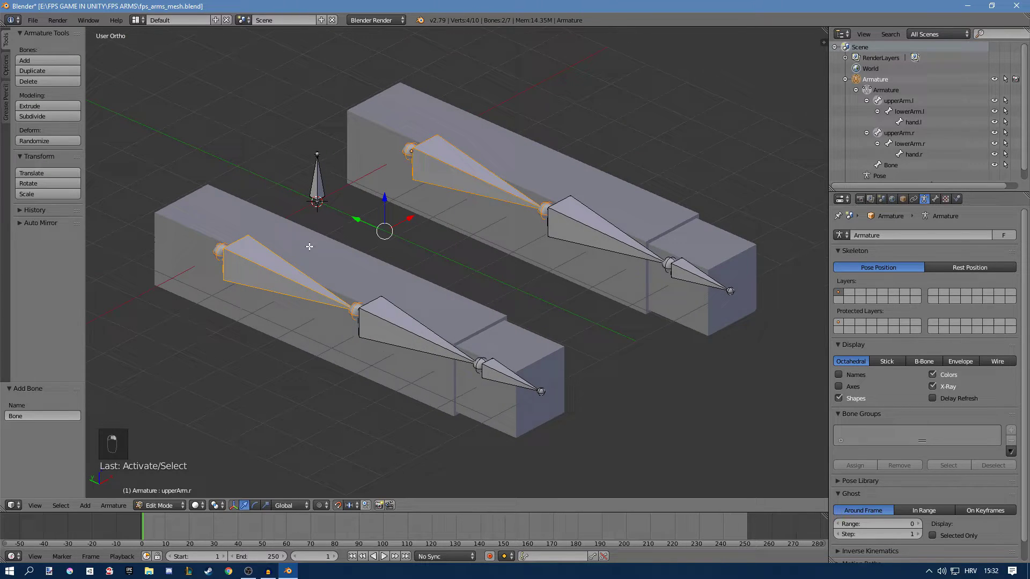
{"action": "right_click", "coordinate": [316, 178], "text": "shift"}
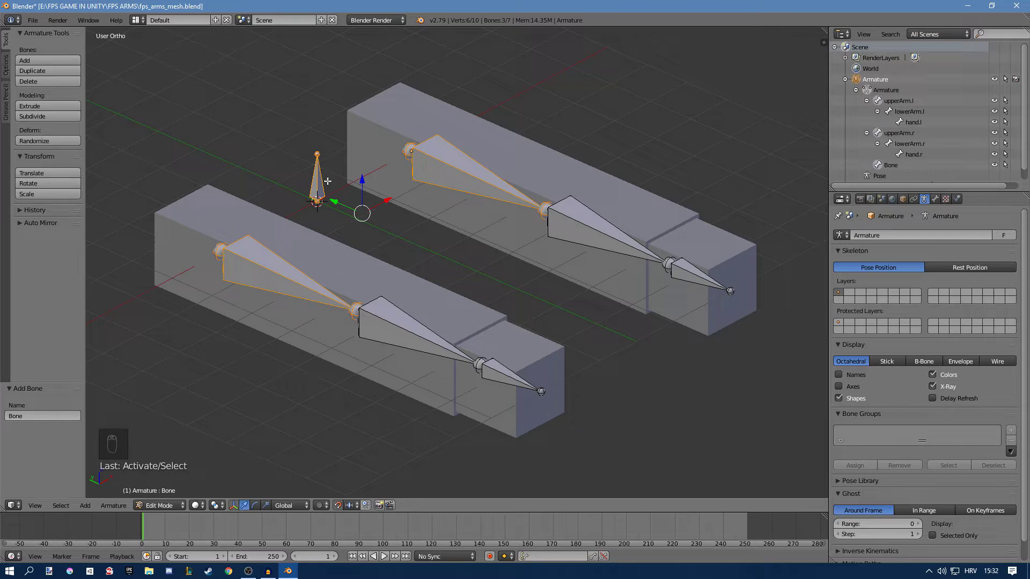
Parent both upper-arm bones to the central Bone, keeping offset.
{"action": "key", "text": "ctrl+p"}
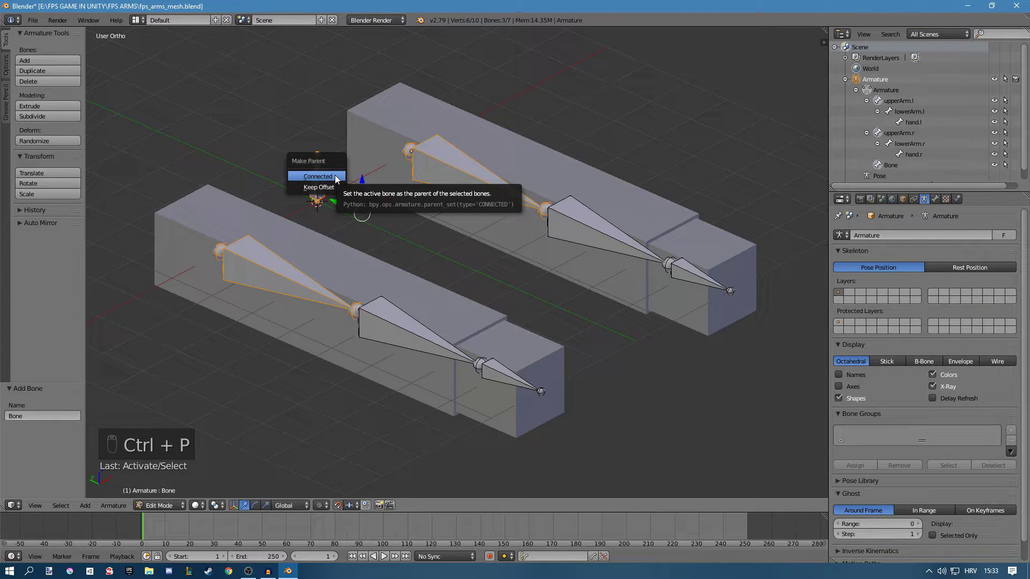
{"action": "left_click", "coordinate": [322, 188]}
{"action": "middle_click_drag", "start_coordinate": [497, 193], "coordinate": [399, 172]}
In Pose Mode, test-rotate the central bone about global Z, then cancel the rotation.
{"action": "key", "text": "ctrl+Tab"}
{"action": "right_click", "coordinate": [368, 174]}
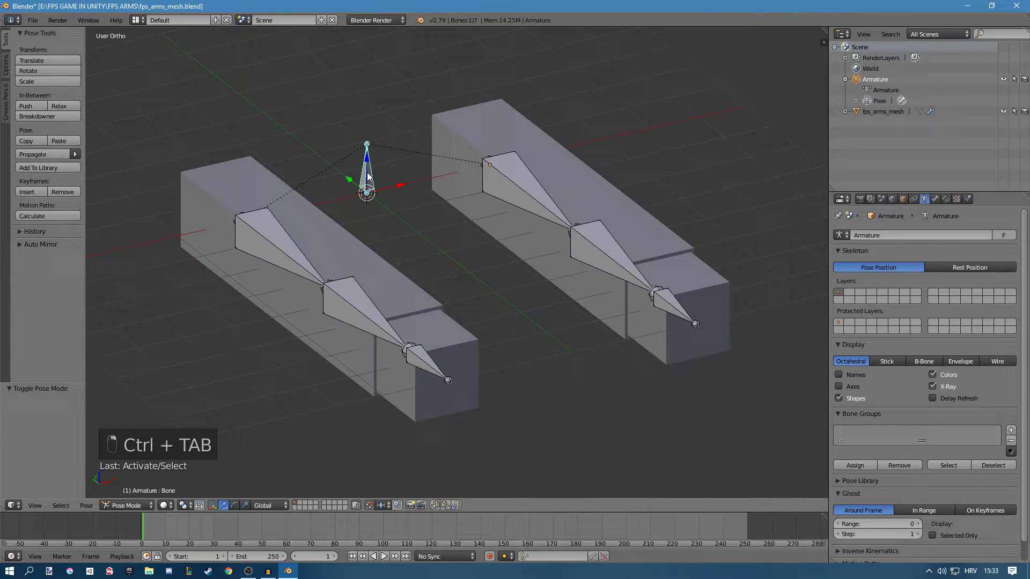
{"action": "key", "text": "r"}
{"action": "key", "text": "r"}
{"action": "key", "text": "z"}
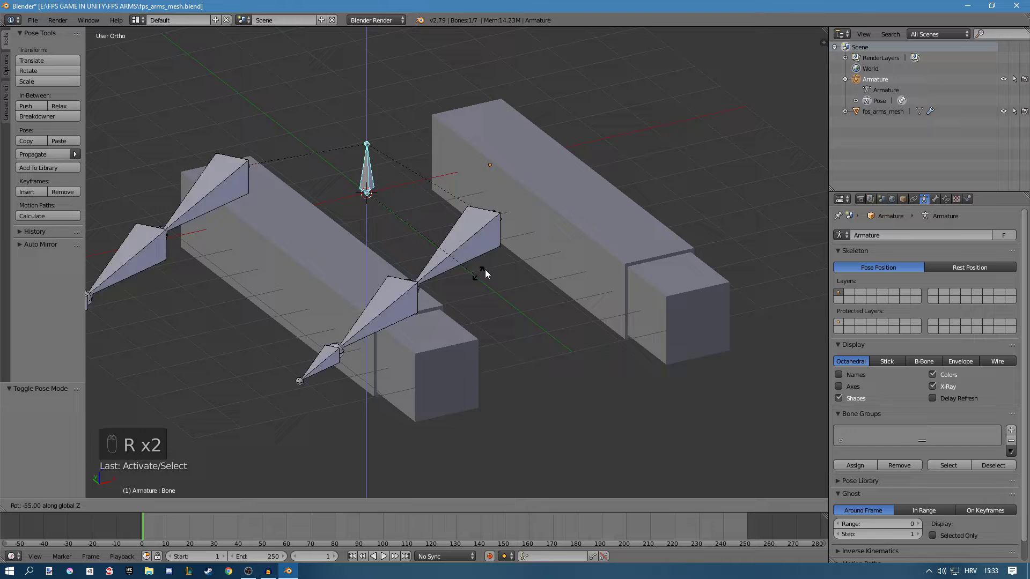
{"action": "key", "text": "Escape"}
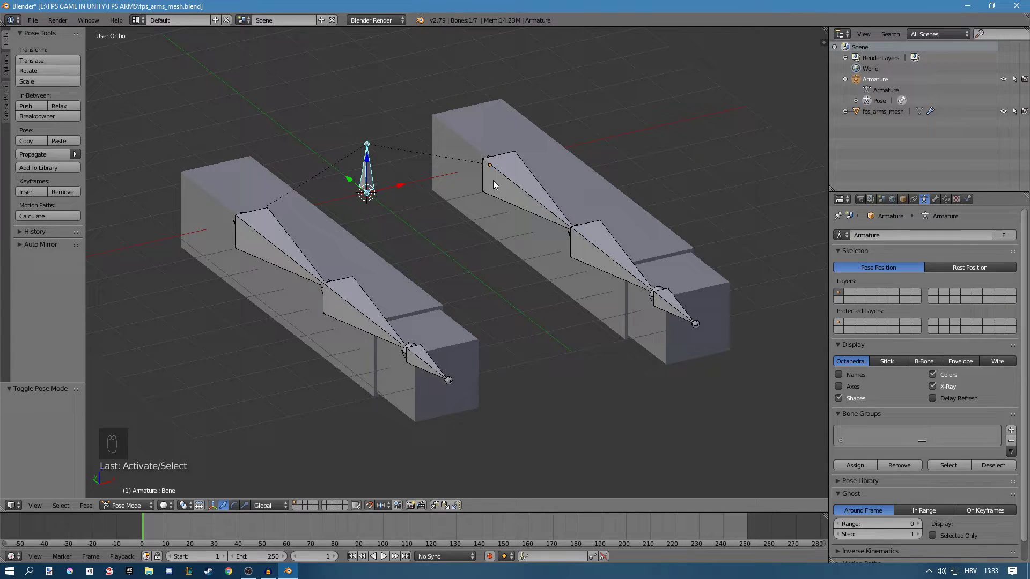
Enter Edit Mode on the armature with all bones deselected.
{"action": "middle_click_drag", "start_coordinate": [535, 214], "coordinate": [510, 203]}
{"action": "key", "text": "Tab"}
{"action": "key", "text": "Tab"}
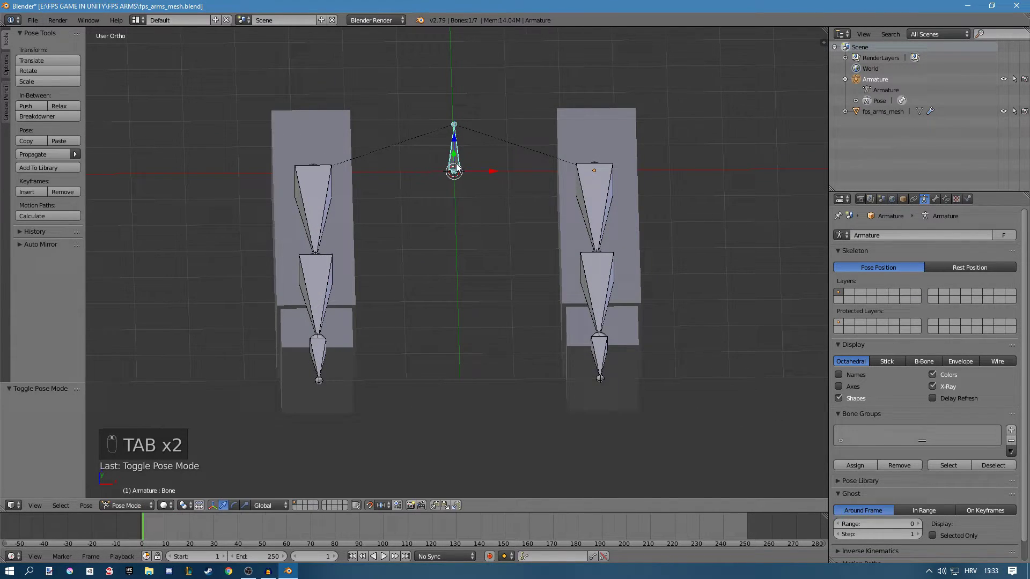
{"action": "key", "text": "a"}
{"action": "key", "text": "a"}
{"action": "key", "text": "a"}
{"action": "key", "text": "Tab"}
{"action": "middle_click_drag", "start_coordinate": [447, 150], "coordinate": [486, 160]}
{"action": "key", "text": "Tab"}
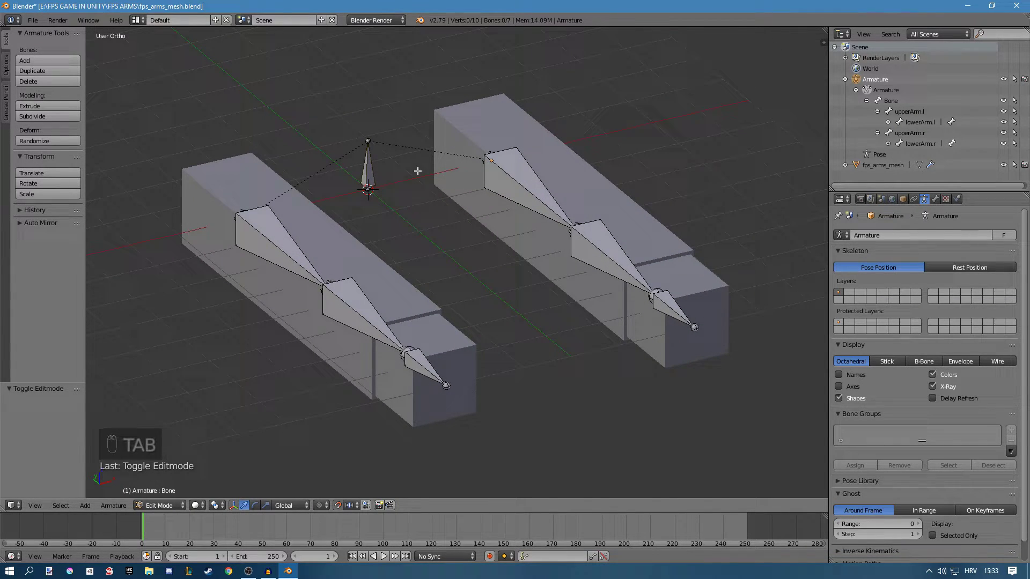
Select the armature and rename its central bone from Bone to rootBone.
{"action": "key", "text": "ctrl+Tab"}
{"action": "right_click", "coordinate": [414, 182]}
{"action": "middle_click_drag", "start_coordinate": [414, 181], "coordinate": [502, 150]}
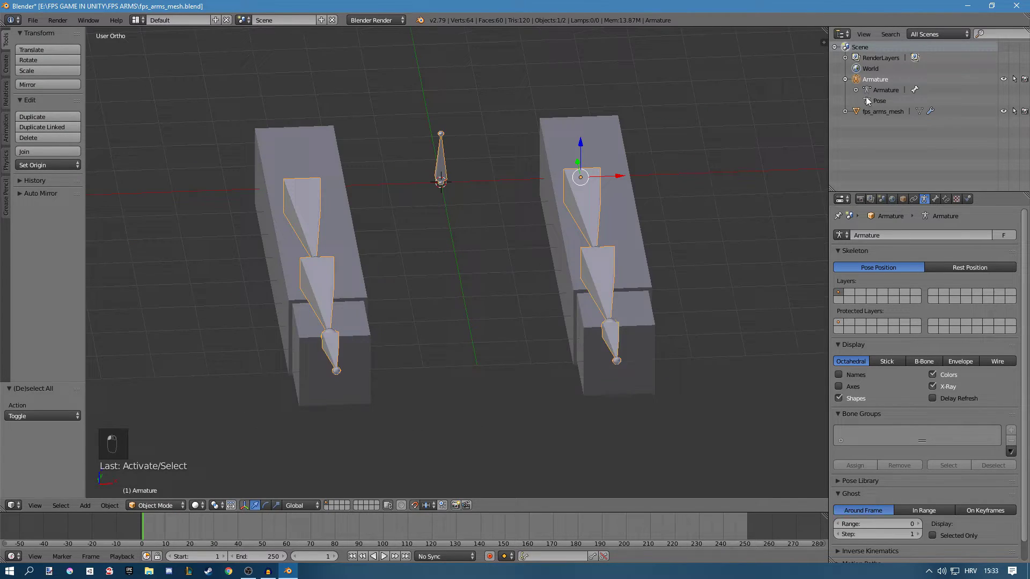
{"action": "key", "text": "Tab"}
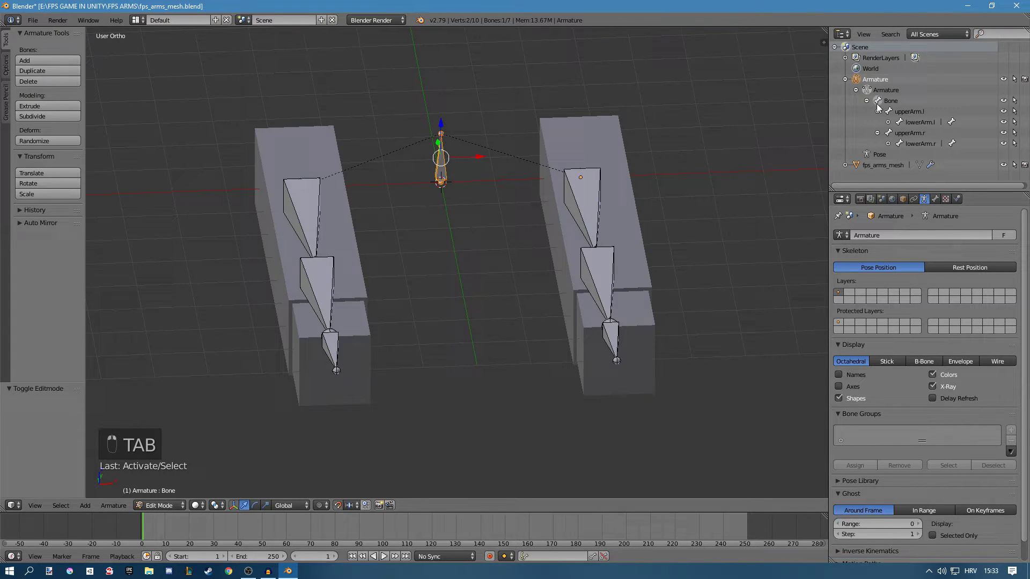
{"action": "double_click", "coordinate": [890, 101]}
{"action": "type", "text": "rootBone"}
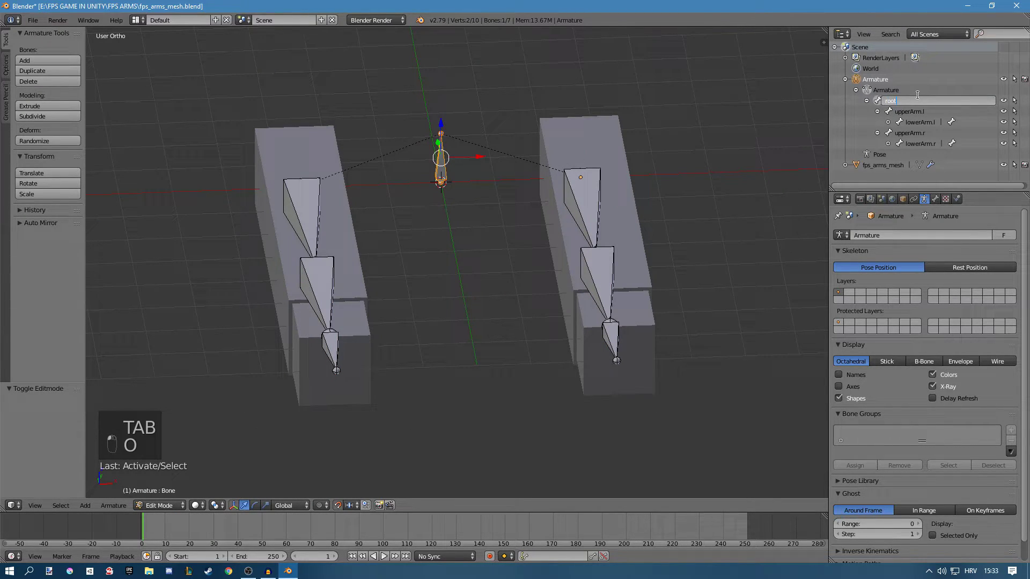
{"action": "key", "text": "Return"}
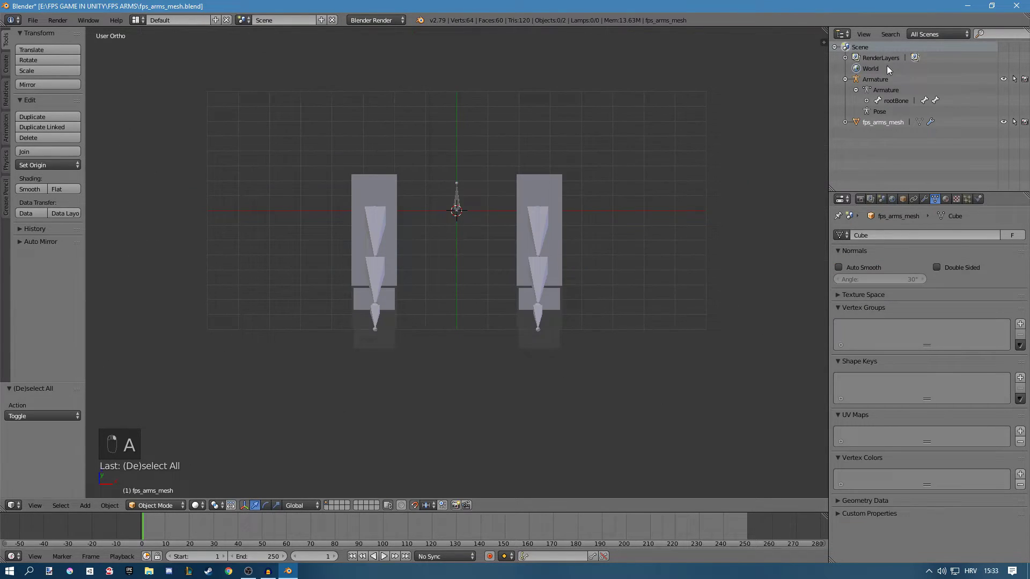
Rename the Armature object to fps_arms_armature.
{"action": "double_click", "coordinate": [860, 80]}
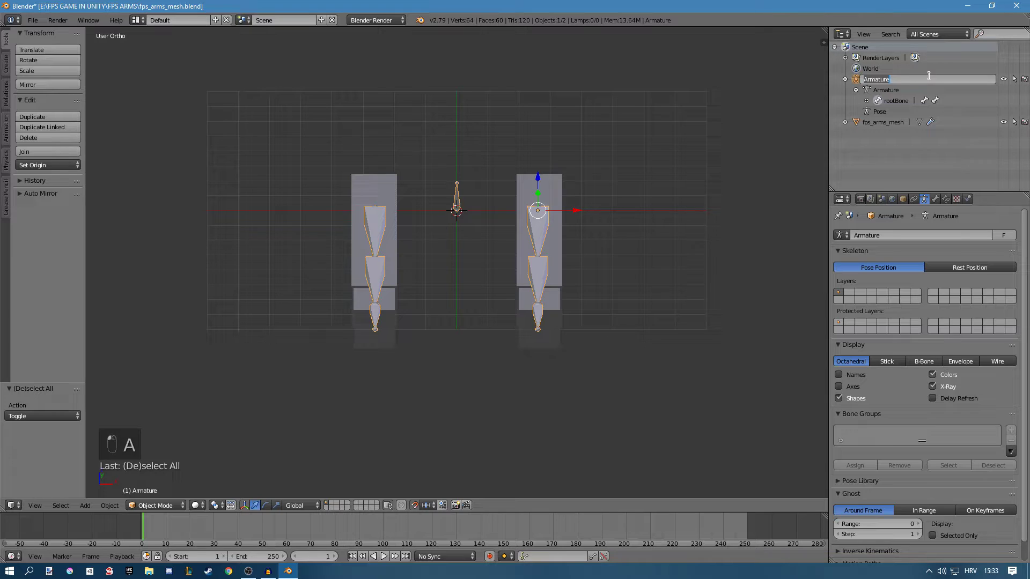
{"action": "type", "text": "fps_arms"}
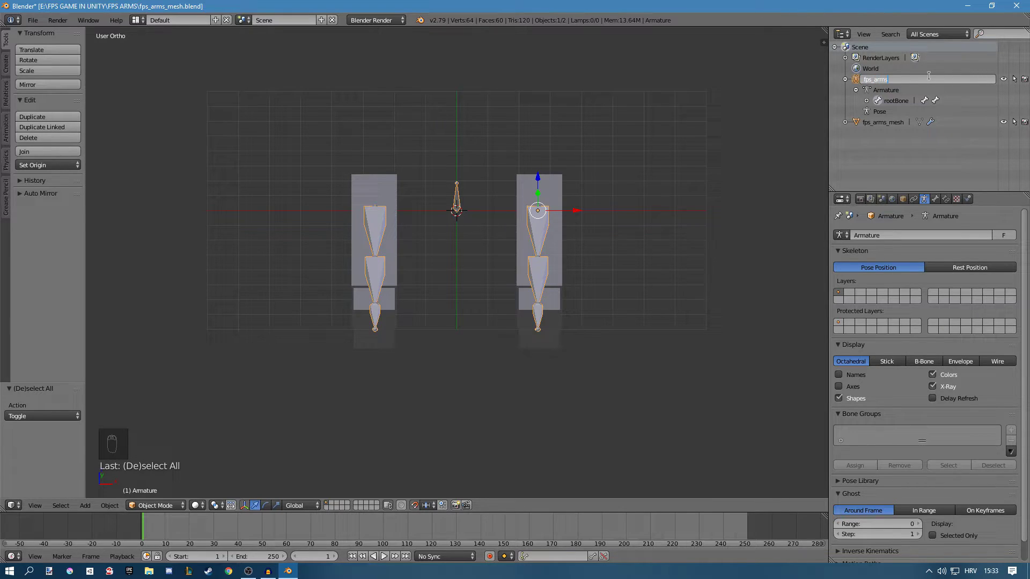
{"action": "type", "text": "_armature"}
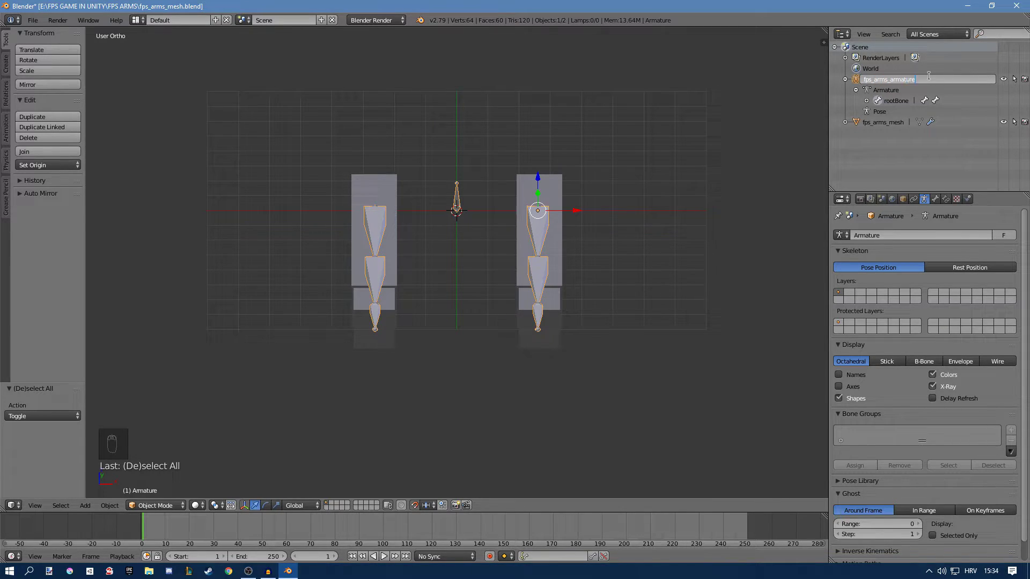
{"action": "key", "text": "Return"}
Select fps_arms_mesh, then fps_arms_armature as active, and parent with Automatic Weights.
{"action": "right_click", "coordinate": [552, 181]}
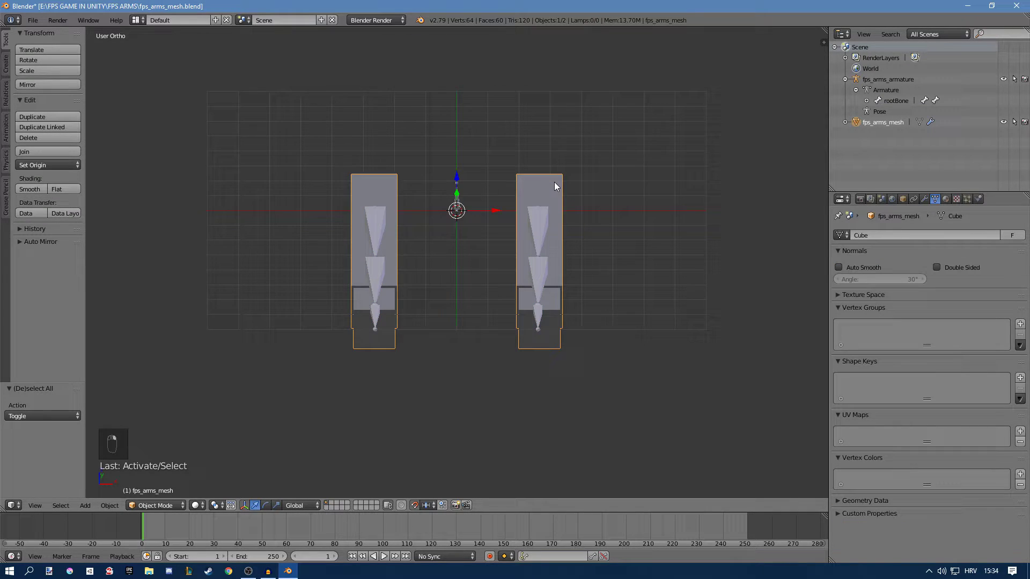
{"action": "right_click", "coordinate": [539, 230], "text": "shift"}
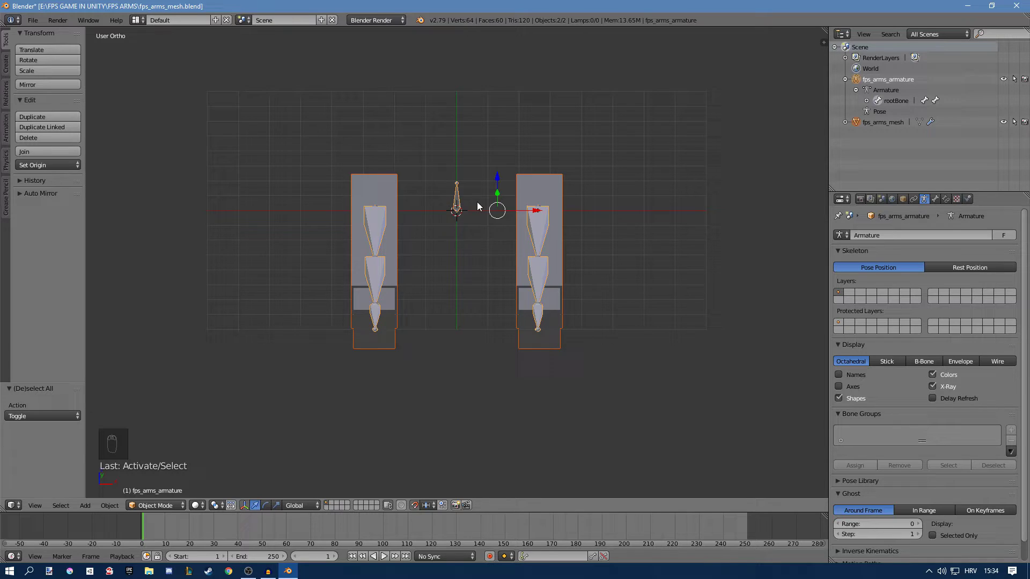
{"action": "key", "text": "ctrl+p"}
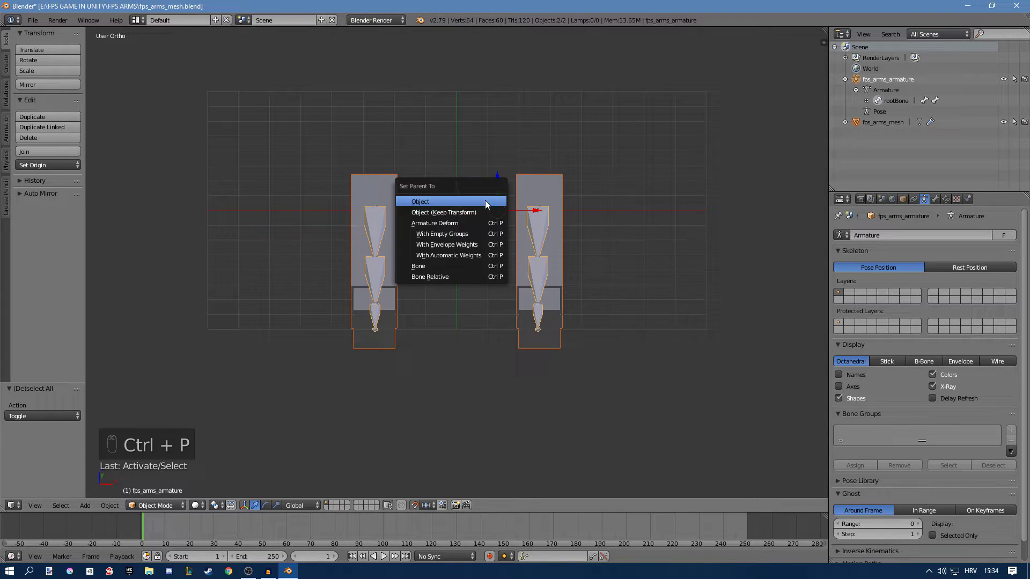
{"action": "left_click", "coordinate": [445, 255]}
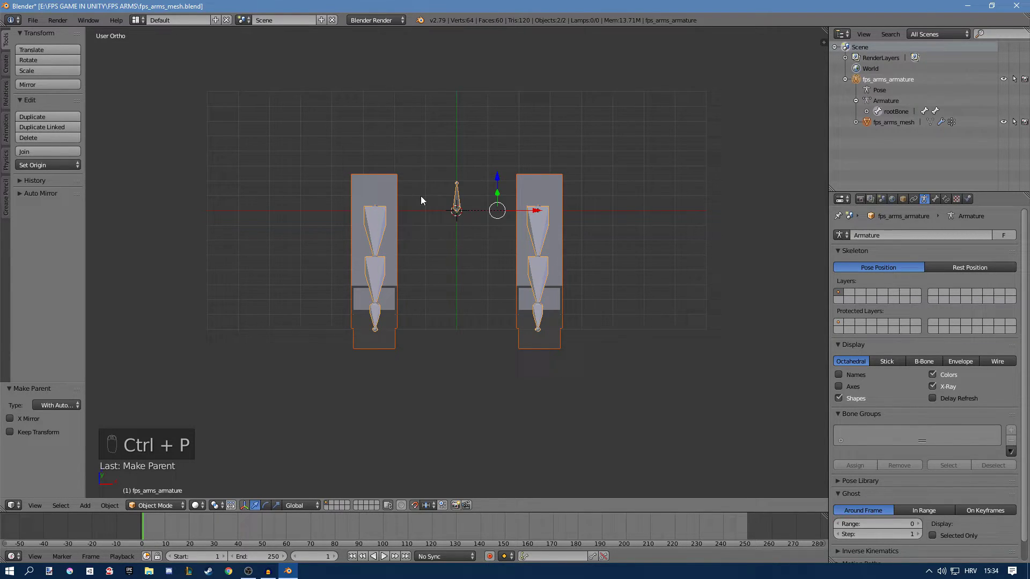
{"action": "scroll", "coordinate": [536, 182], "scroll_direction": "up", "scroll_amount": 3}
Select fps_arms_armature and switch it into Pose Mode.
{"action": "right_click", "coordinate": [603, 196]}
{"action": "right_click", "coordinate": [593, 197]}
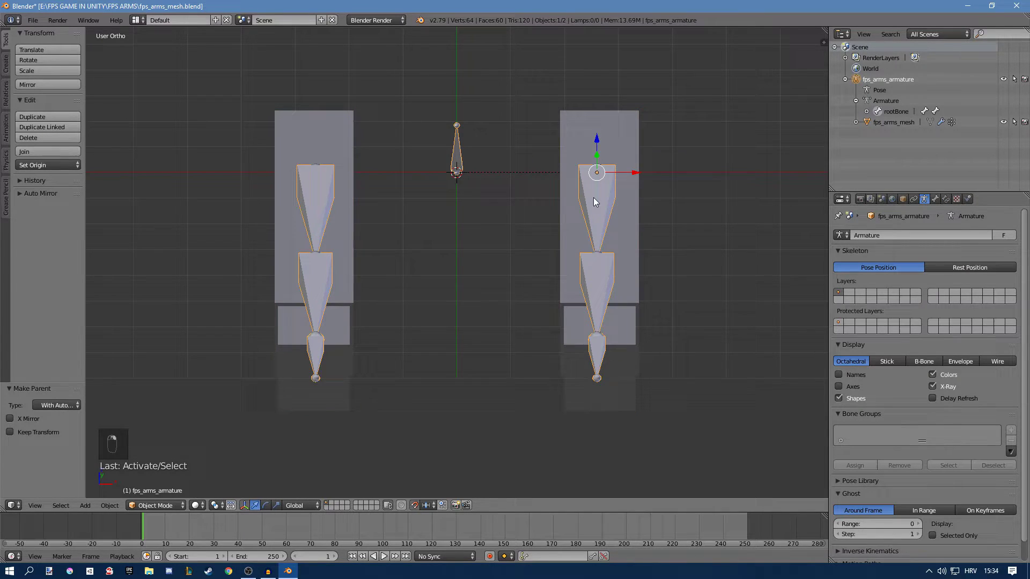
{"action": "mouse_move", "coordinate": [591, 188]}
{"action": "middle_mouse_down"}
{"action": "mouse_move", "coordinate": [623, 183]}
{"action": "mouse_move", "coordinate": [610, 186]}
{"action": "middle_mouse_up"}
{"action": "key", "text": "ctrl+Tab"}
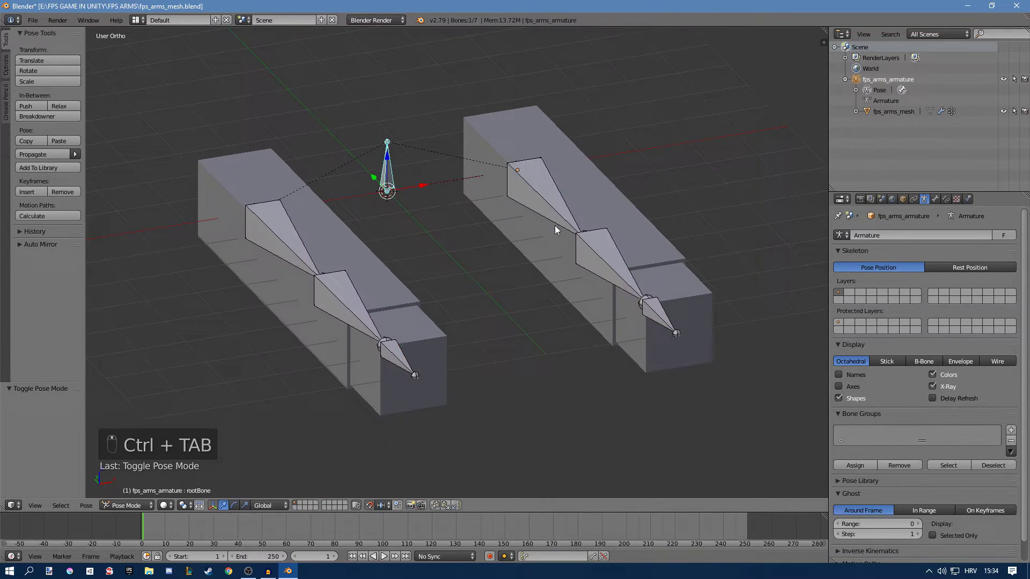
{"action": "left_click", "coordinate": [123, 505]}
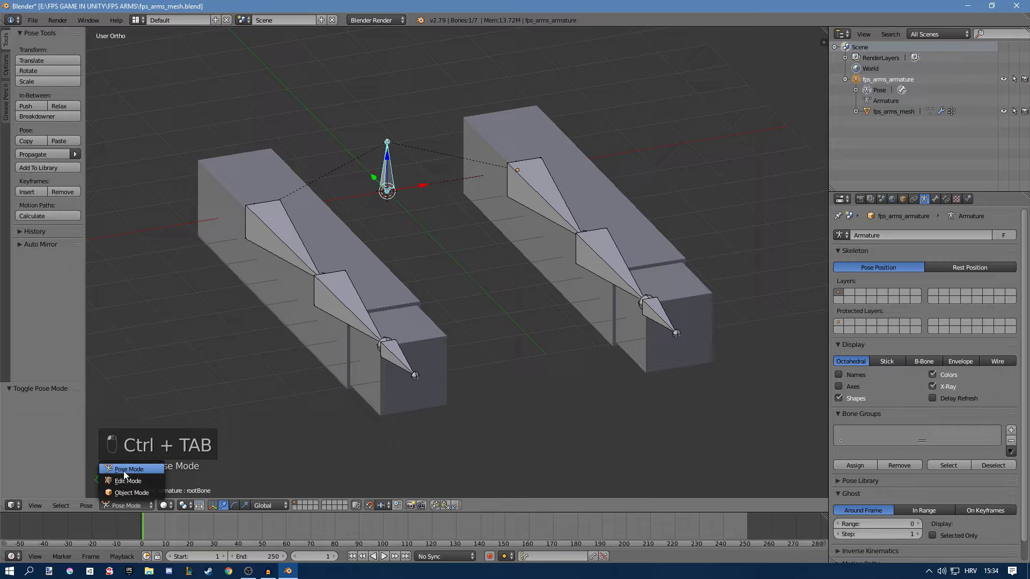
{"action": "middle_click_drag", "start_coordinate": [510, 246], "coordinate": [537, 226]}
Test-rotate upperArm.l about the X axis, then cancel the rotation.
{"action": "right_click", "coordinate": [586, 207]}
{"action": "middle_click_drag", "start_coordinate": [615, 199], "coordinate": [700, 209]}
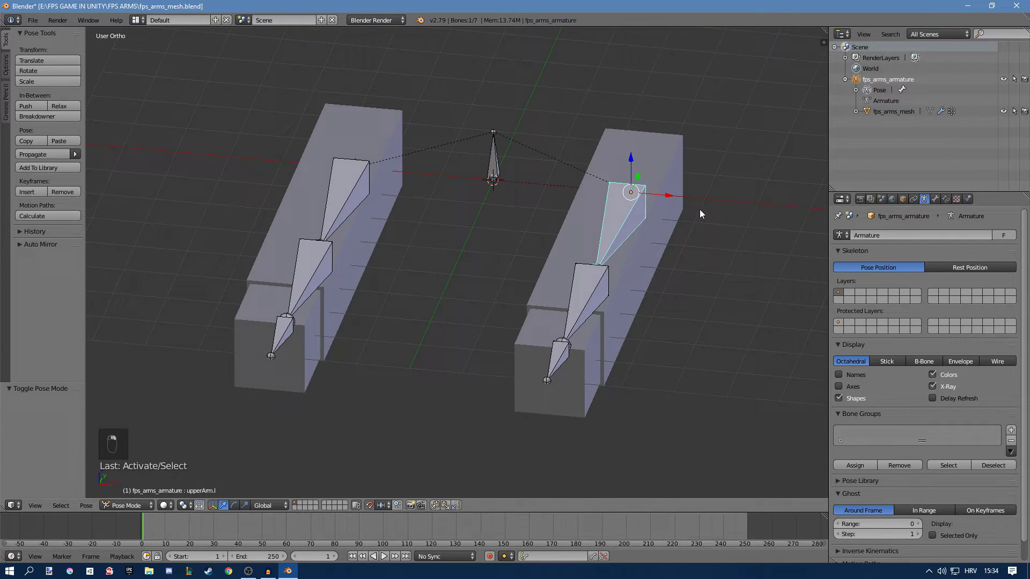
{"action": "key", "text": "r"}
{"action": "key", "text": "x"}
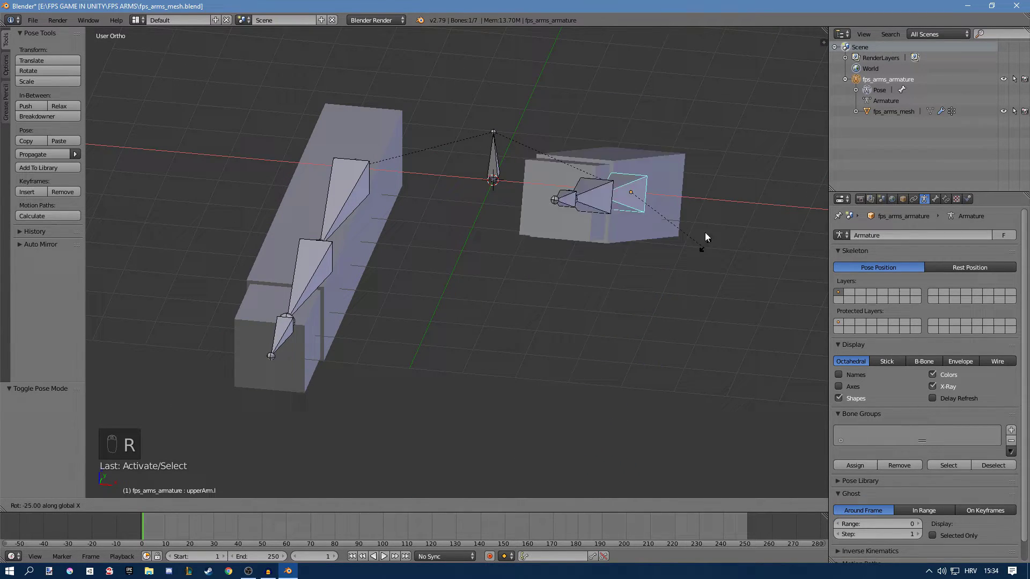
{"action": "right_click", "coordinate": [692, 187]}
{"action": "scroll", "coordinate": [685, 226], "scroll_direction": "down", "scroll_amount": 2}
{"action": "middle_click_drag", "start_coordinate": [686, 231], "coordinate": [530, 272]}
{"action": "key", "text": "KP_5"}
Bend hand.l about X twice, including a -70° bend, undoing each bend.
{"action": "key", "text": "r"}
{"action": "key", "text": "x"}
{"action": "left_click", "coordinate": [640, 217]}
{"action": "key", "text": "ctrl+z"}
{"action": "middle_click_drag", "start_coordinate": [657, 255], "coordinate": [653, 283]}
{"action": "key", "text": "r"}
{"action": "key", "text": "x"}
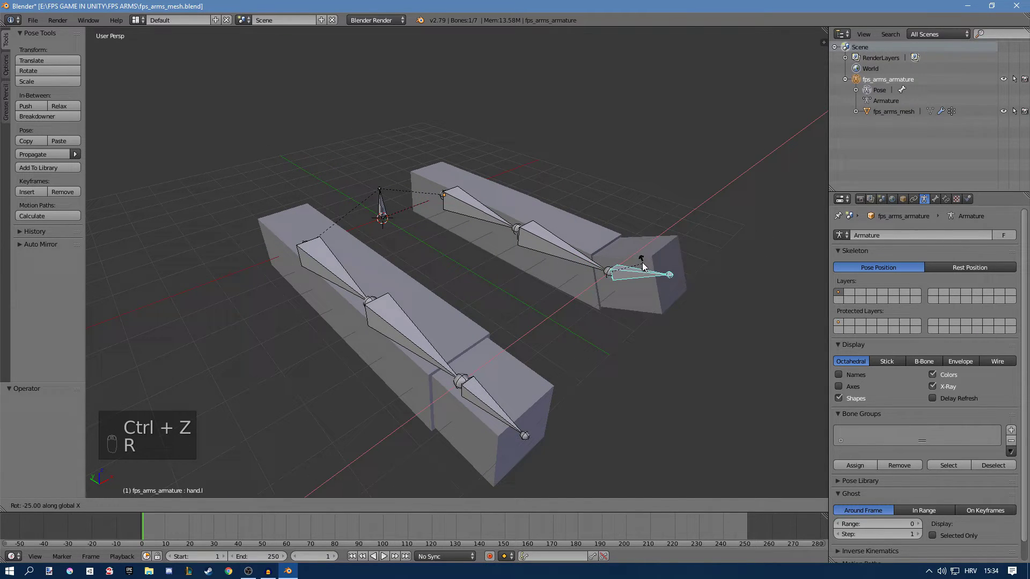
{"action": "left_click", "coordinate": [561, 230]}
{"action": "key", "text": "ctrl+z"}
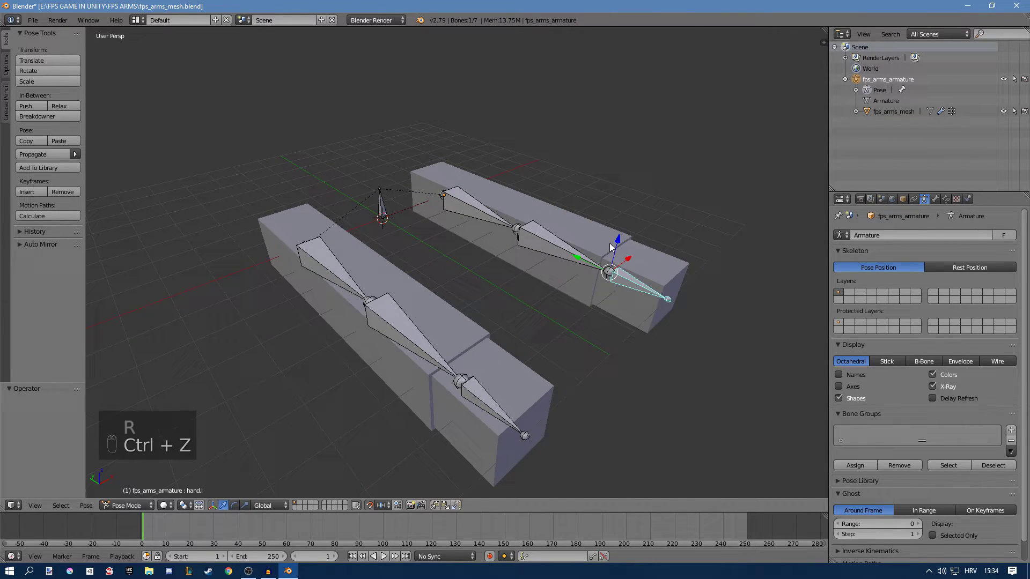
{"action": "middle_click_drag", "start_coordinate": [558, 217], "coordinate": [478, 247]}
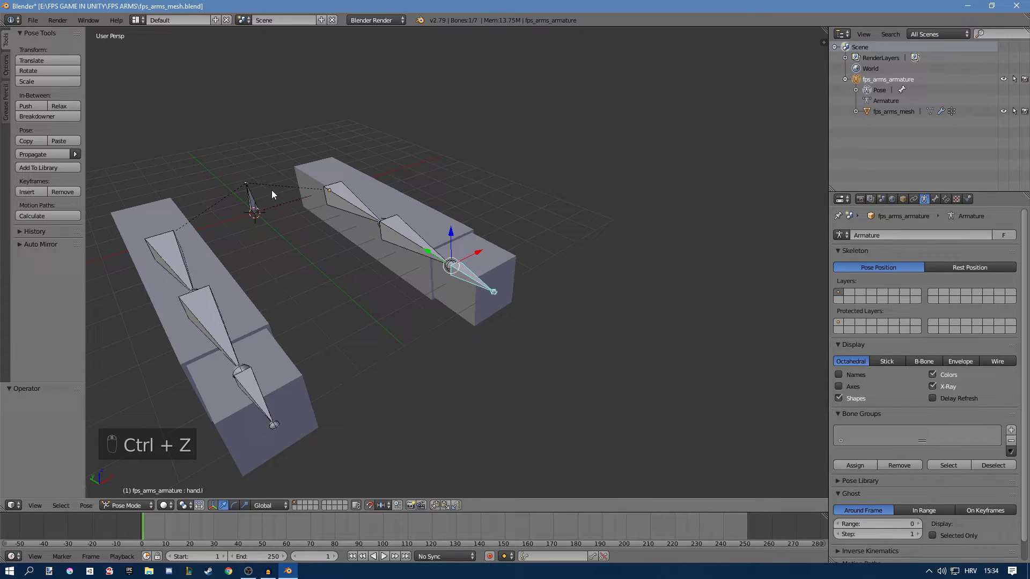
Put the arm mesh in Weight Paint mode with wireframe display.
{"action": "left_click", "coordinate": [411, 206]}
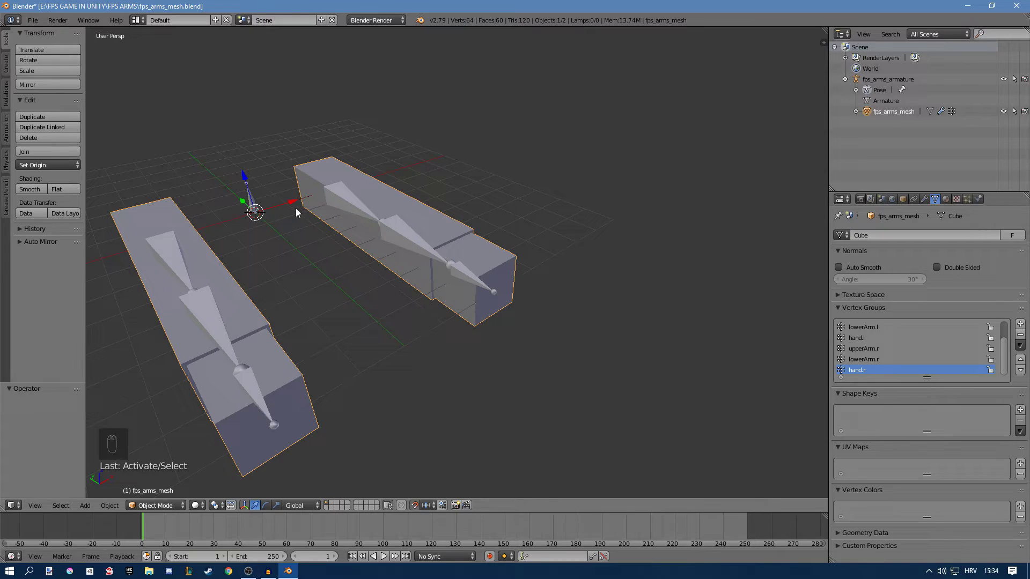
{"action": "key", "text": "ctrl+Tab"}
{"action": "left_click", "coordinate": [127, 506]}
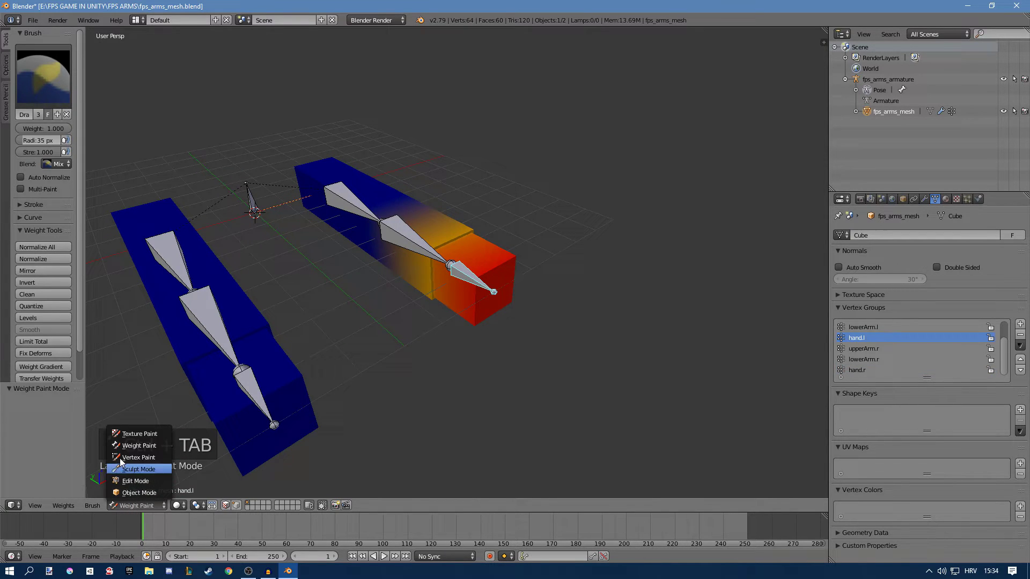
{"action": "left_click", "coordinate": [133, 449]}
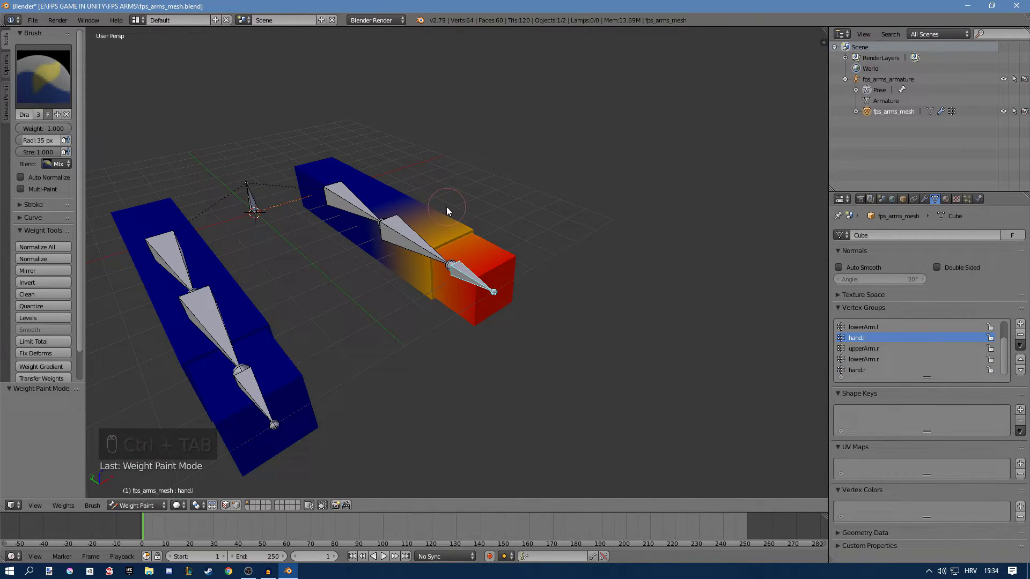
{"action": "mouse_move", "coordinate": [446, 207]}
{"action": "middle_mouse_down"}
{"action": "mouse_move", "coordinate": [427, 253]}
{"action": "mouse_move", "coordinate": [492, 264]}
{"action": "mouse_move", "coordinate": [390, 238]}
{"action": "middle_mouse_up"}
{"action": "key", "text": "z"}
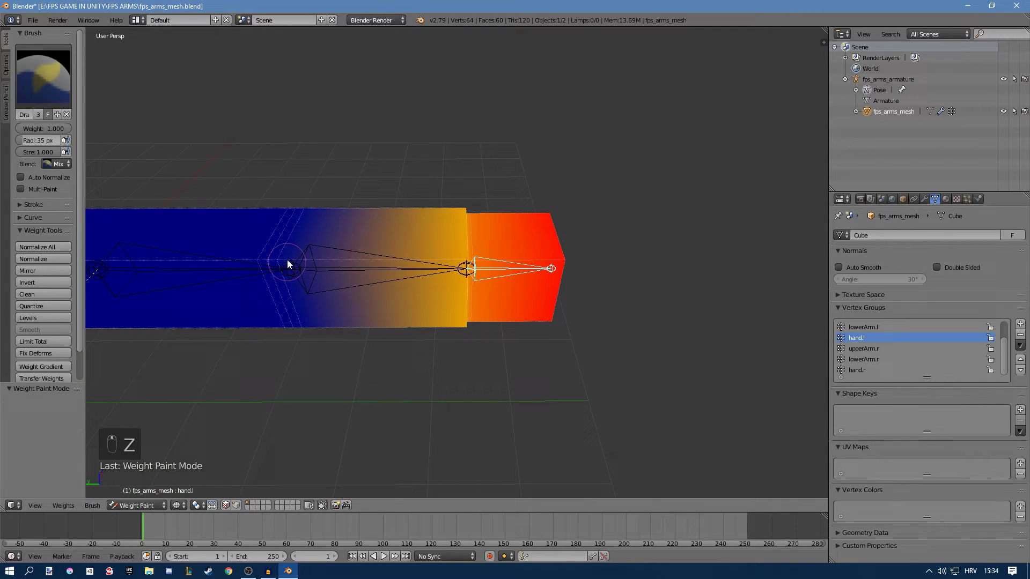
Pick the Subtract brush and paint away hand.l weight on the forearm.
{"action": "left_click", "coordinate": [44, 83]}
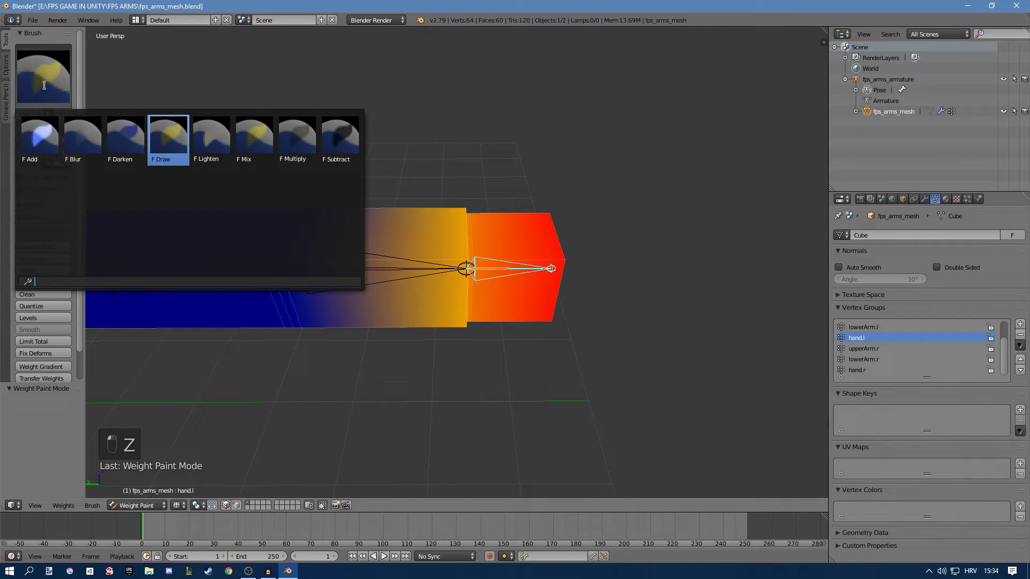
{"action": "left_click", "coordinate": [340, 136]}
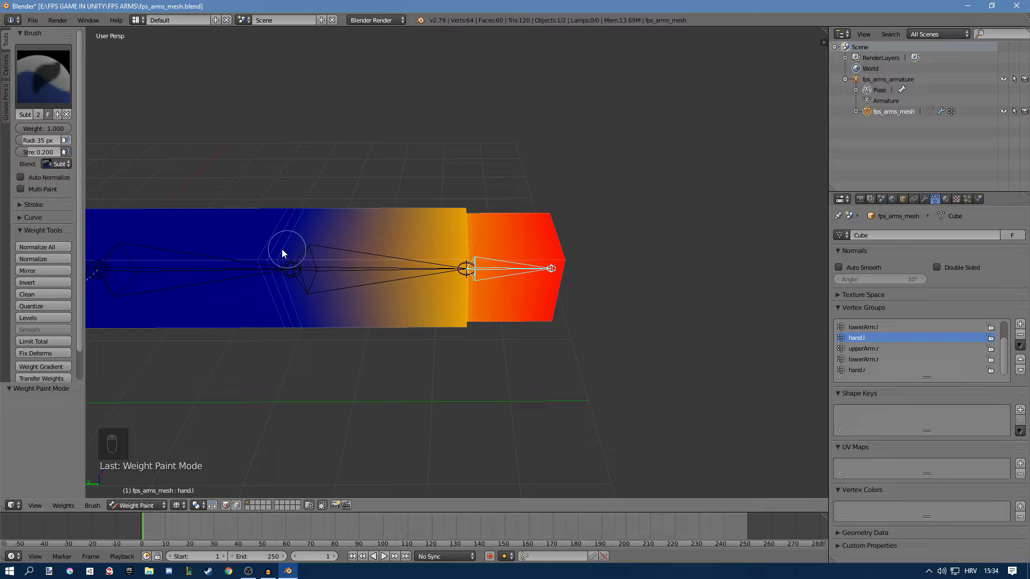
{"action": "left_click", "coordinate": [282, 250]}
{"action": "middle_click_drag", "start_coordinate": [312, 343], "coordinate": [678, 296]}
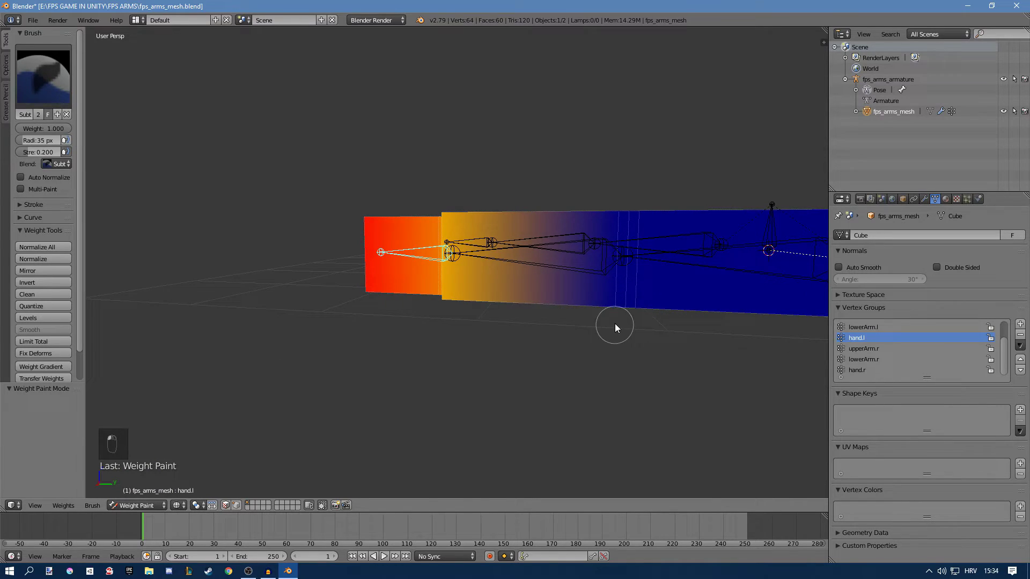
{"action": "middle_click_drag", "start_coordinate": [615, 328], "coordinate": [616, 247]}
{"action": "middle_click_drag", "start_coordinate": [575, 212], "coordinate": [610, 249]}
Test-rotate the hand bone about X to check the forearm deformation.
{"action": "key", "text": "r"}
{"action": "key", "text": "x"}
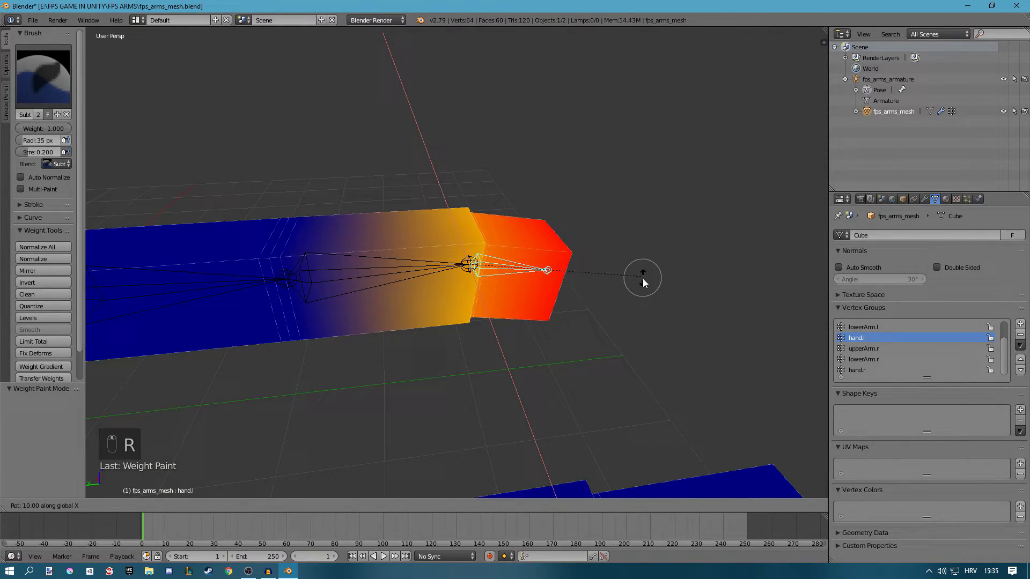
{"action": "right_click", "coordinate": [651, 256]}
{"action": "key", "text": "z"}
{"action": "key", "text": "r"}
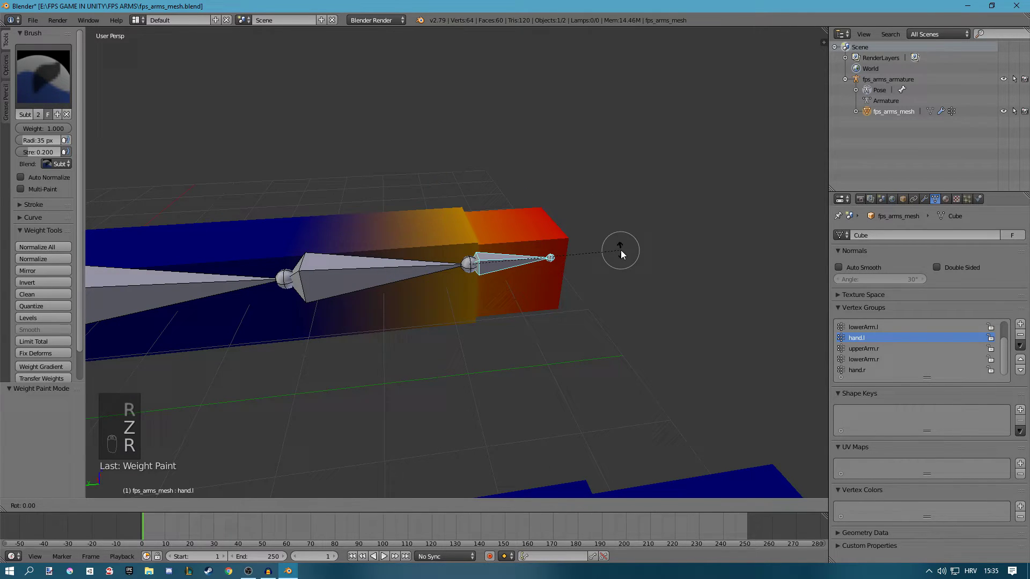
{"action": "key", "text": "x"}
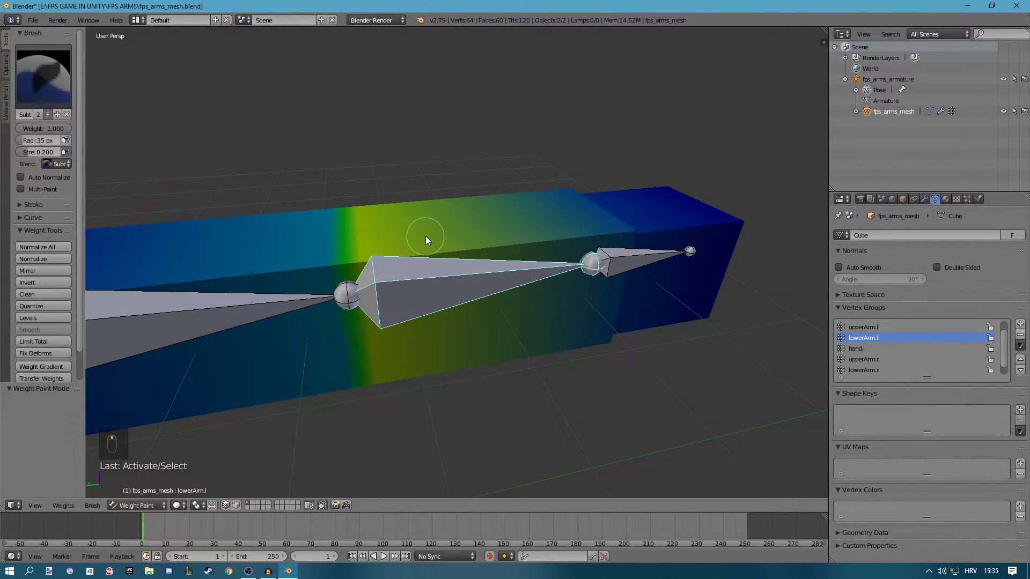
Test-bend the forearm bone about X, then cancel the bend.
{"action": "key", "text": "r"}
{"action": "key", "text": "x"}
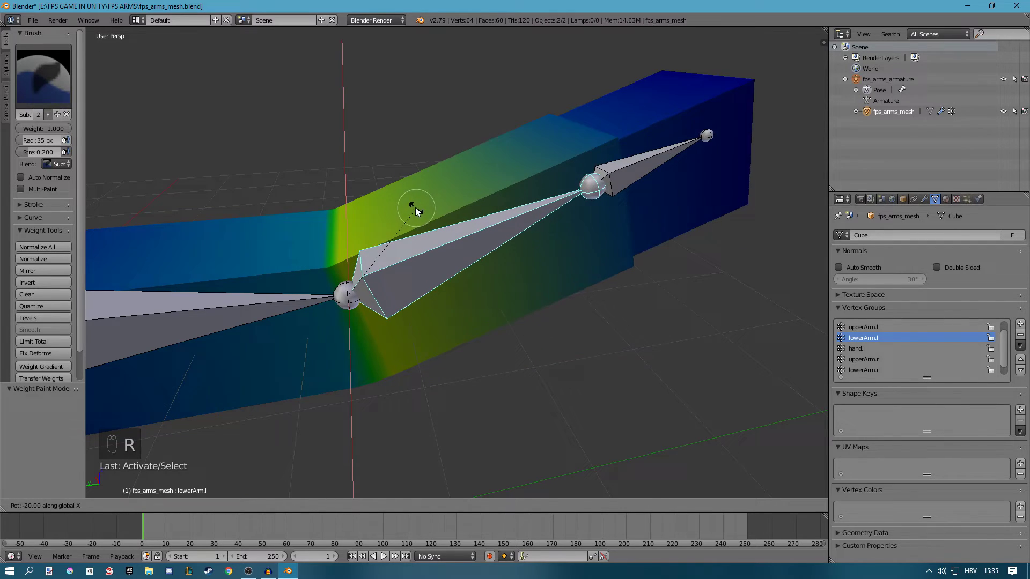
{"action": "right_click", "coordinate": [394, 204]}
{"action": "key", "text": "z"}
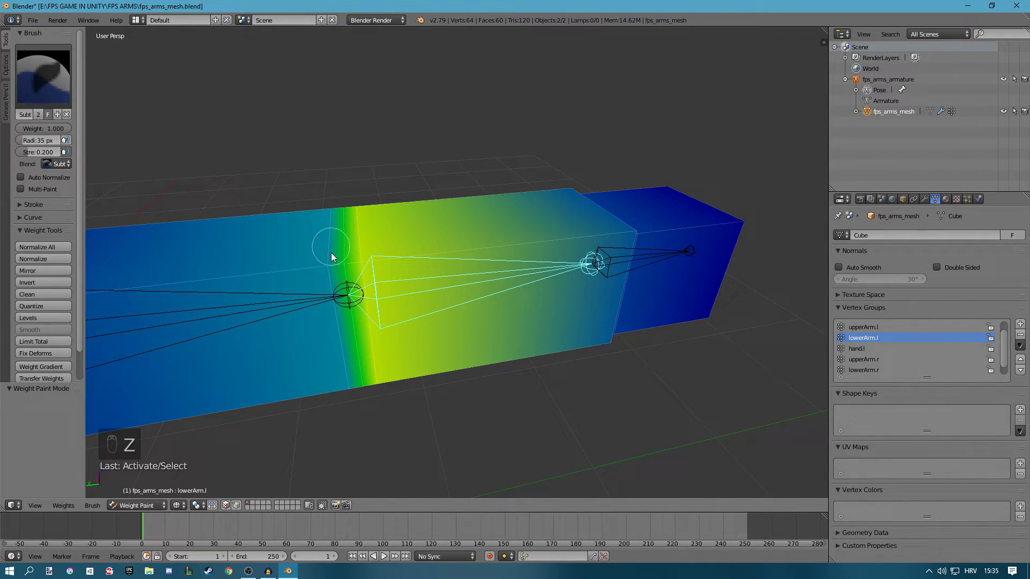
Paint lowerArm.l weight along the elbow edge loop with the Add brush, then undo the stroke.
{"action": "left_click", "coordinate": [43, 75]}
{"action": "left_click", "coordinate": [52, 150]}
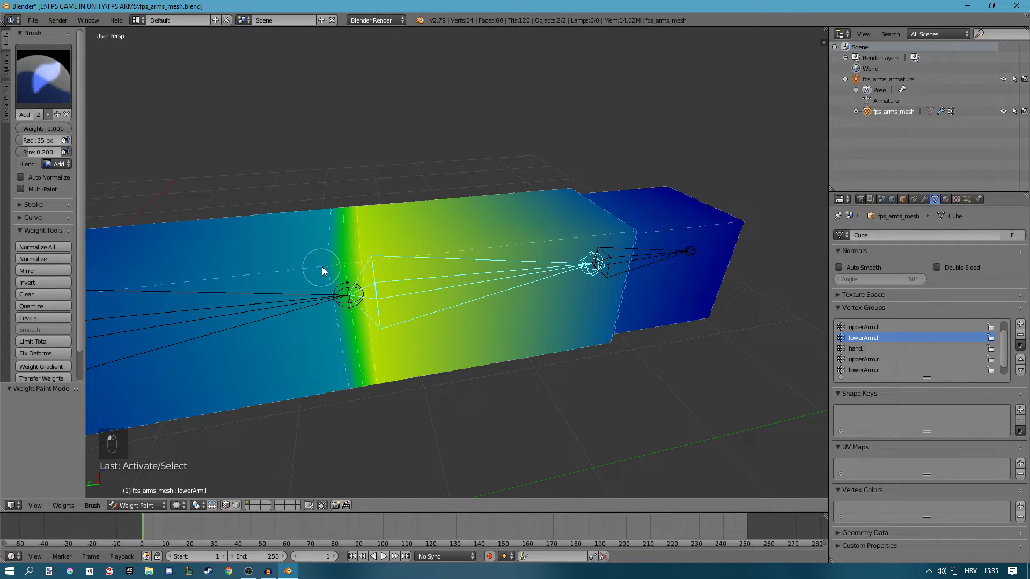
{"action": "left_click_drag", "start_coordinate": [324, 272], "coordinate": [324, 203]}
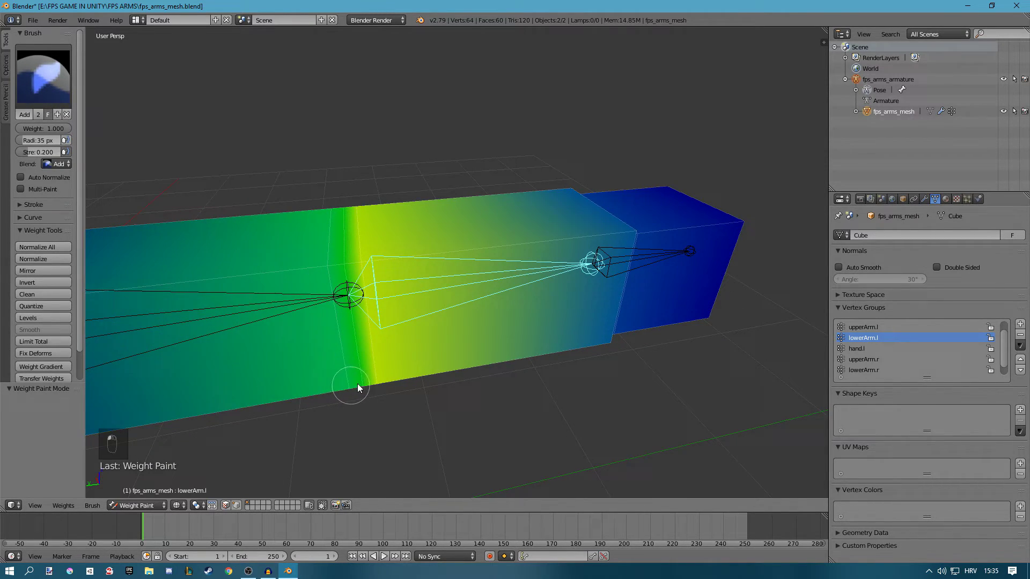
{"action": "middle_click_drag", "start_coordinate": [352, 387], "coordinate": [984, 315]}
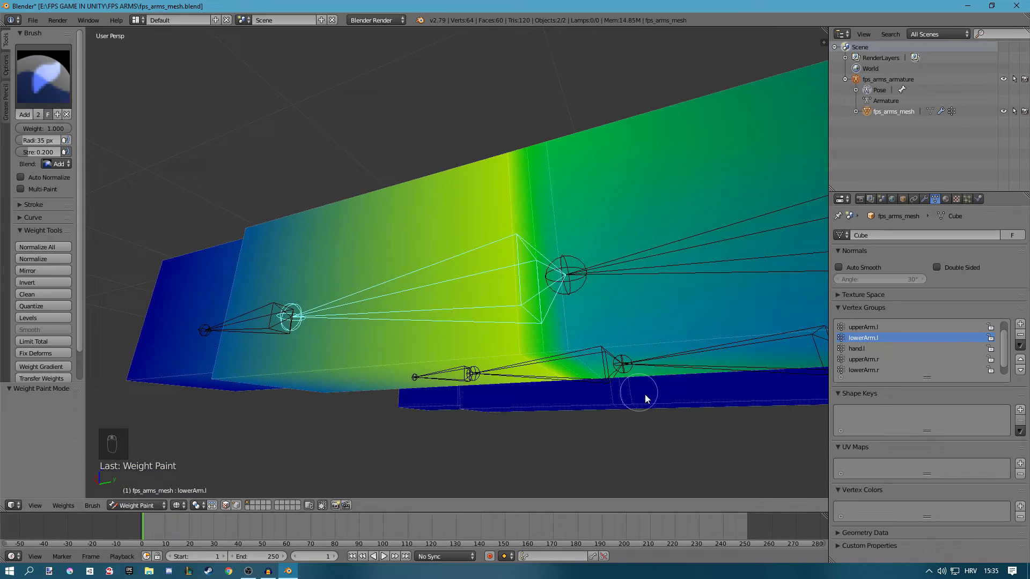
{"action": "mouse_move", "coordinate": [574, 344]}
{"action": "middle_mouse_down"}
{"action": "mouse_move", "coordinate": [636, 336]}
{"action": "mouse_move", "coordinate": [526, 297]}
{"action": "mouse_move", "coordinate": [297, 246]}
{"action": "middle_mouse_up"}
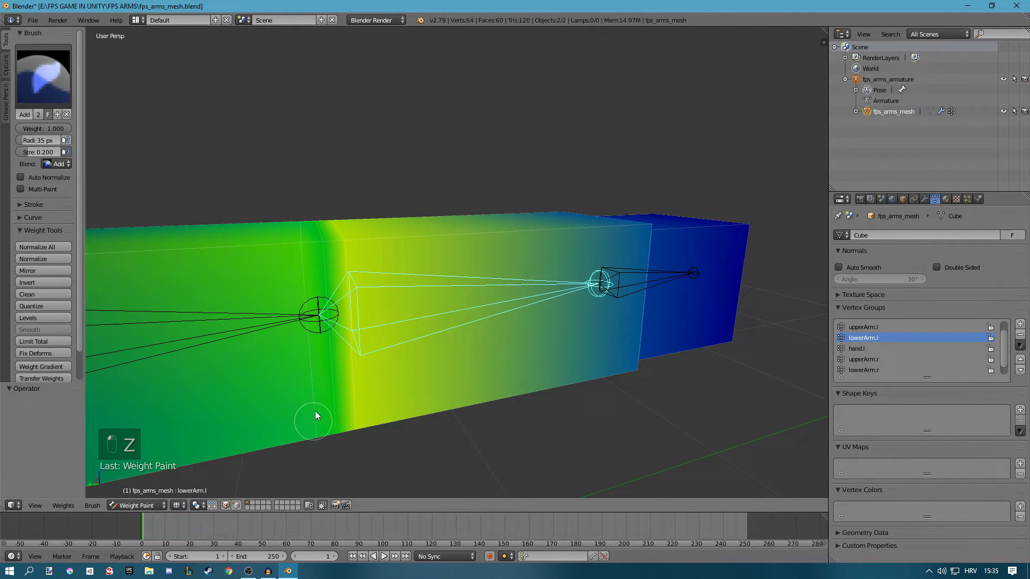
{"action": "mouse_move", "coordinate": [307, 250]}
{"action": "middle_mouse_down"}
{"action": "mouse_move", "coordinate": [310, 227]}
{"action": "mouse_move", "coordinate": [368, 240]}
{"action": "mouse_move", "coordinate": [540, 195]}
{"action": "mouse_move", "coordinate": [678, 324]}
{"action": "mouse_move", "coordinate": [462, 398]}
{"action": "mouse_move", "coordinate": [468, 336]}
{"action": "middle_mouse_up"}
{"action": "key", "text": "ctrl+z"}
Test-bend the forearm, check the upper arm's weights, then reselect the forearm bone.
{"action": "key", "text": "z"}
{"action": "key", "text": "r"}
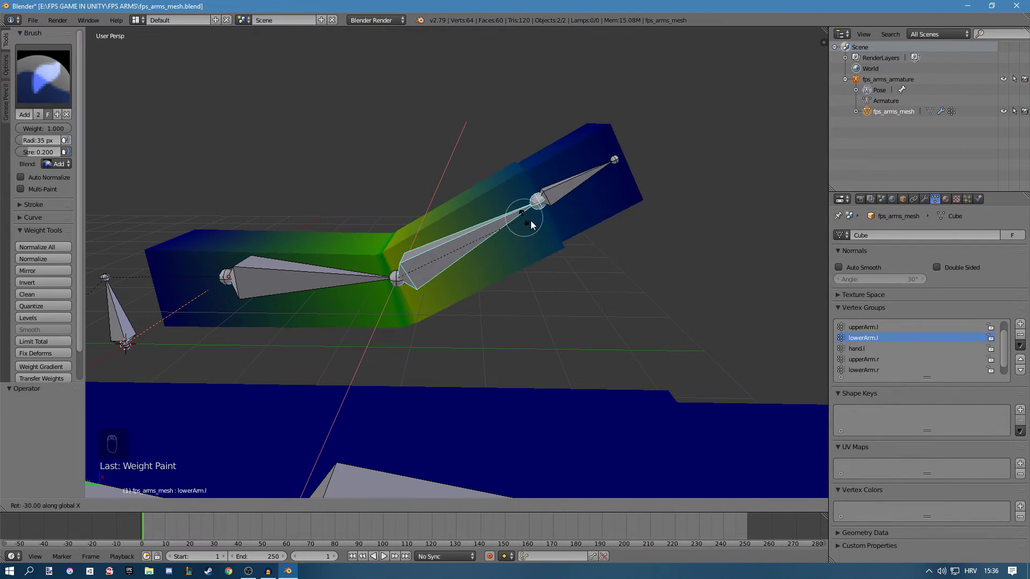
{"action": "right_click", "coordinate": [529, 218]}
{"action": "scroll", "coordinate": [369, 255], "scroll_direction": "down", "scroll_amount": 3}
{"action": "right_click", "coordinate": [369, 258]}
{"action": "middle_click_drag", "start_coordinate": [368, 257], "coordinate": [481, 268]}
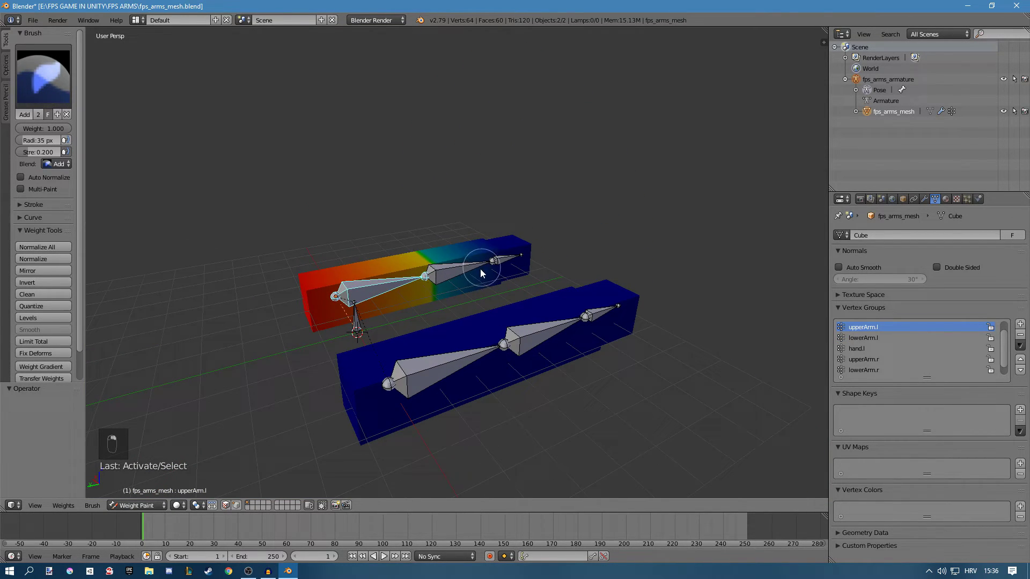
{"action": "right_click", "coordinate": [481, 268]}
{"action": "scroll", "coordinate": [407, 261], "scroll_direction": "up", "scroll_amount": 4}
{"action": "scroll", "coordinate": [408, 261], "scroll_direction": "up", "scroll_amount": 3}
Add forearm weight along the green-yellow elbow band, then test-bend and cancel.
{"action": "key", "text": "z"}
{"action": "mouse_move", "coordinate": [366, 270]}
{"action": "left_mouse_down"}
{"action": "mouse_move", "coordinate": [364, 415]}
{"action": "mouse_move", "coordinate": [369, 344]}
{"action": "left_mouse_up"}
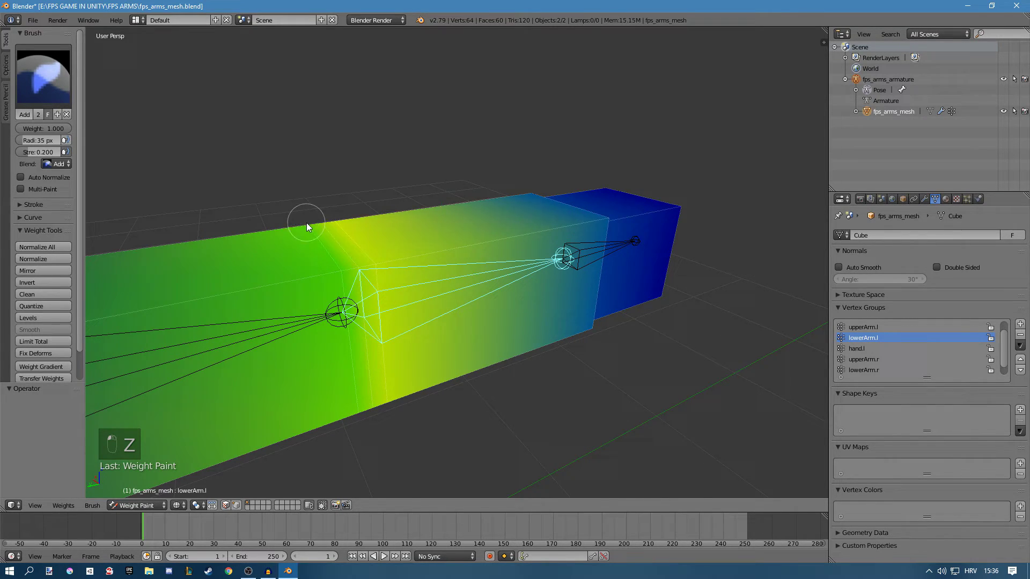
{"action": "key", "text": "z"}
{"action": "middle_click_drag", "start_coordinate": [307, 224], "coordinate": [568, 407]}
{"action": "key", "text": "z"}
{"action": "key", "text": "z"}
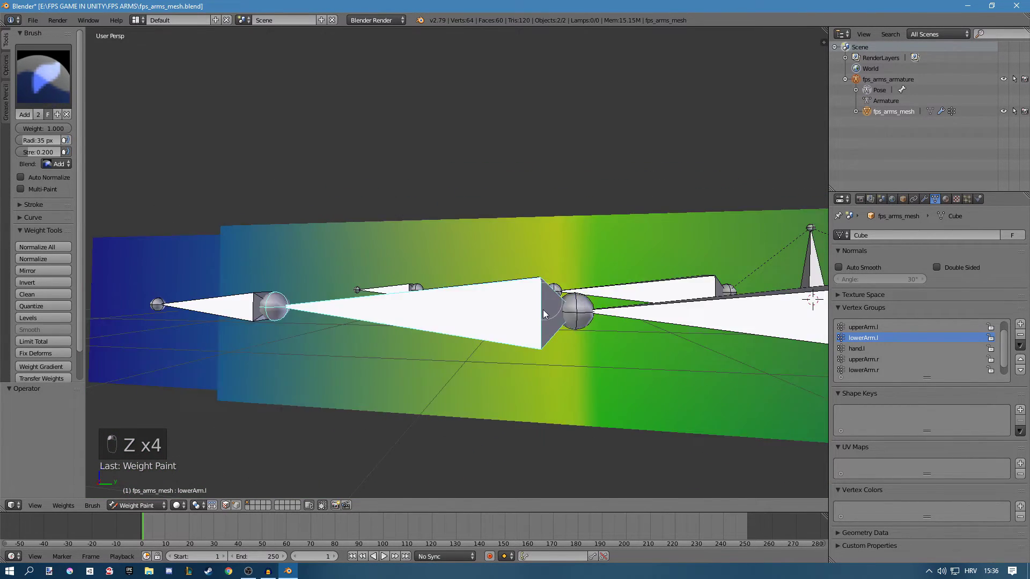
{"action": "key", "text": "r"}
{"action": "key", "text": "x"}
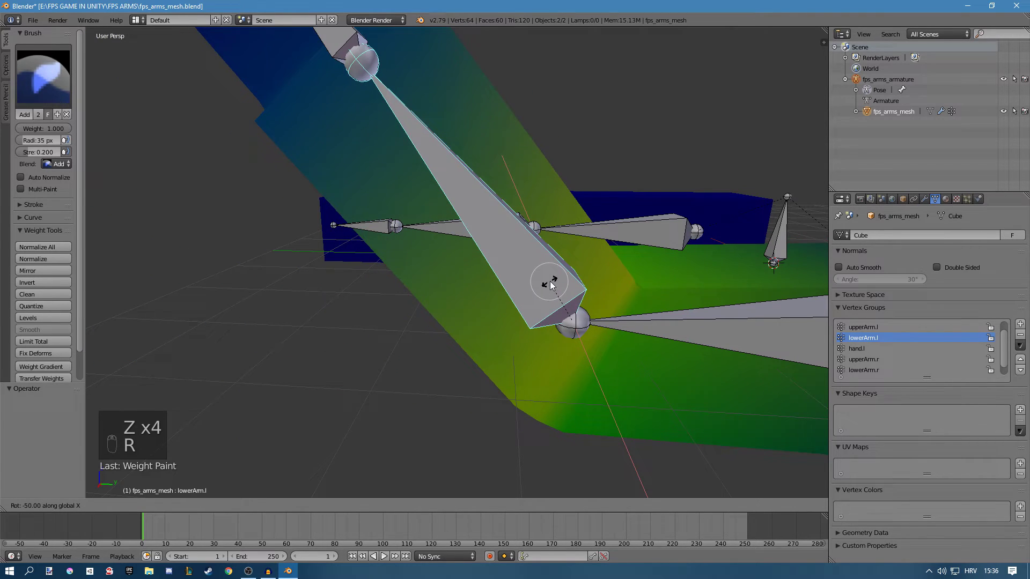
{"action": "right_click", "coordinate": [504, 284]}
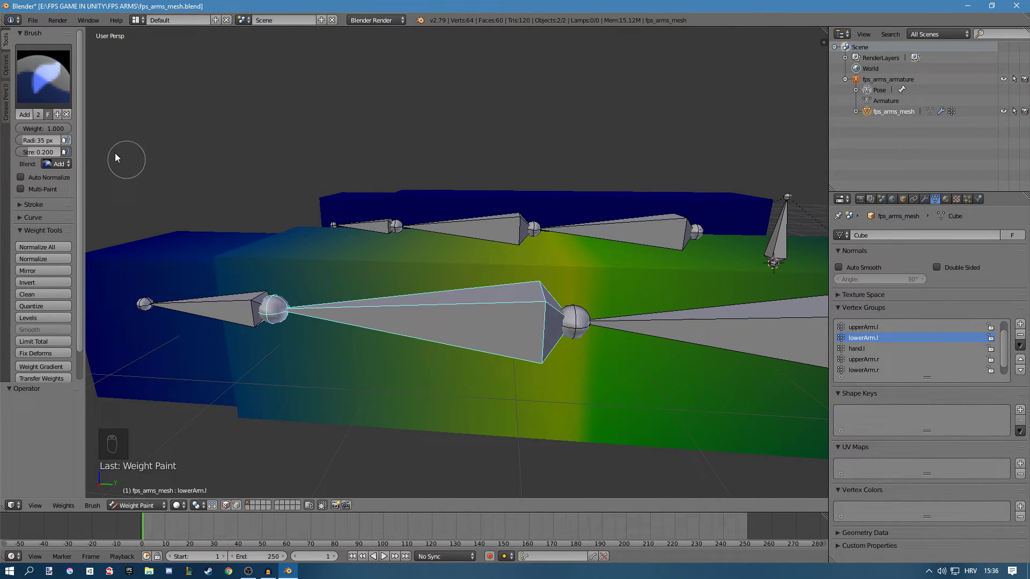
Remove lowerArm.l weight at several spots near the elbow with the Subtract brush.
{"action": "left_click", "coordinate": [42, 76]}
{"action": "left_click", "coordinate": [340, 143]}
{"action": "middle_click_drag", "start_coordinate": [443, 188], "coordinate": [481, 224]}
{"action": "key", "text": "z"}
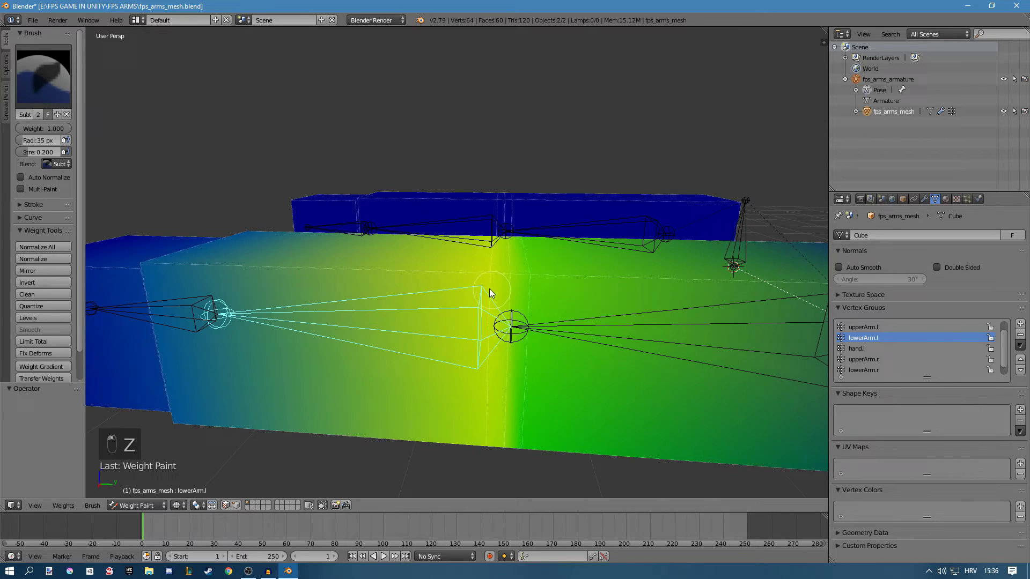
{"action": "left_click", "coordinate": [482, 274]}
{"action": "middle_click_drag", "start_coordinate": [481, 444], "coordinate": [494, 375]}
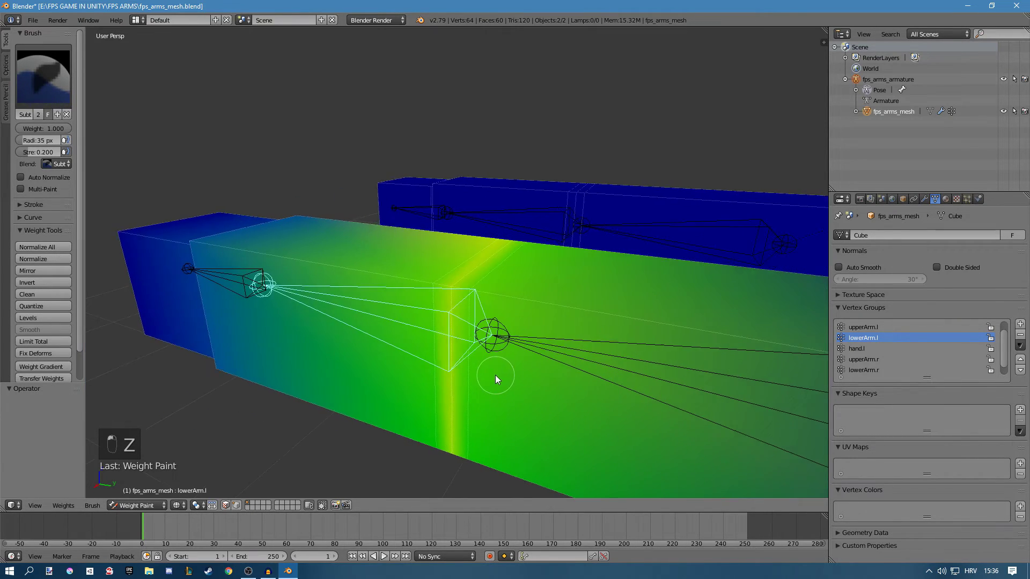
{"action": "middle_click_drag", "start_coordinate": [487, 249], "coordinate": [432, 268]}
{"action": "left_click", "coordinate": [432, 270]}
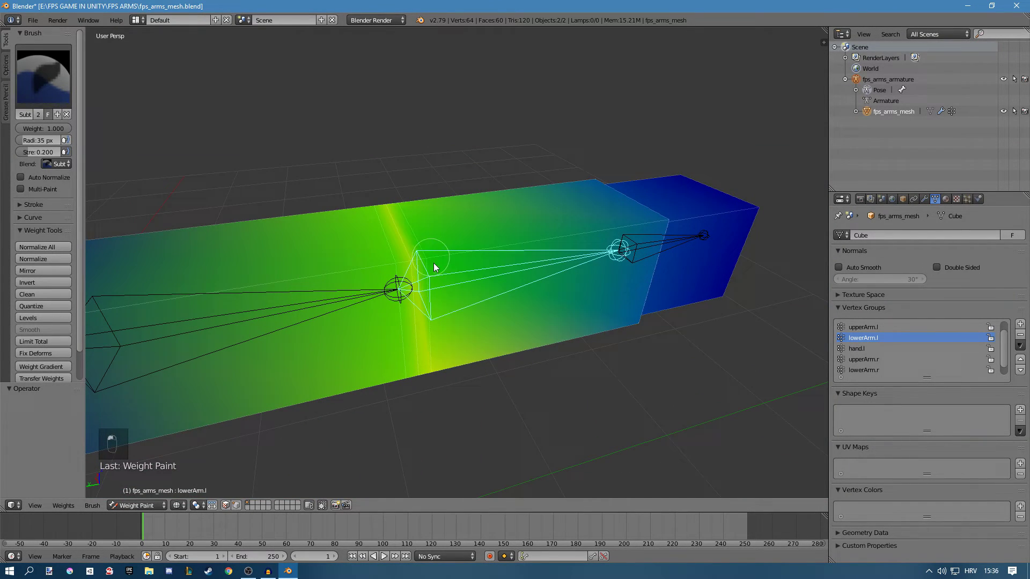
{"action": "left_click", "coordinate": [434, 366]}
{"action": "mouse_move", "coordinate": [433, 365]}
{"action": "middle_mouse_down"}
{"action": "mouse_move", "coordinate": [425, 306]}
{"action": "mouse_move", "coordinate": [353, 276]}
{"action": "mouse_move", "coordinate": [430, 271]}
{"action": "mouse_move", "coordinate": [496, 345]}
{"action": "middle_mouse_up"}
Test-bend the forearm bone -45 about global X to check the repainted weights.
{"action": "key", "text": "z"}
{"action": "key", "text": "r"}
{"action": "key", "text": "x"}
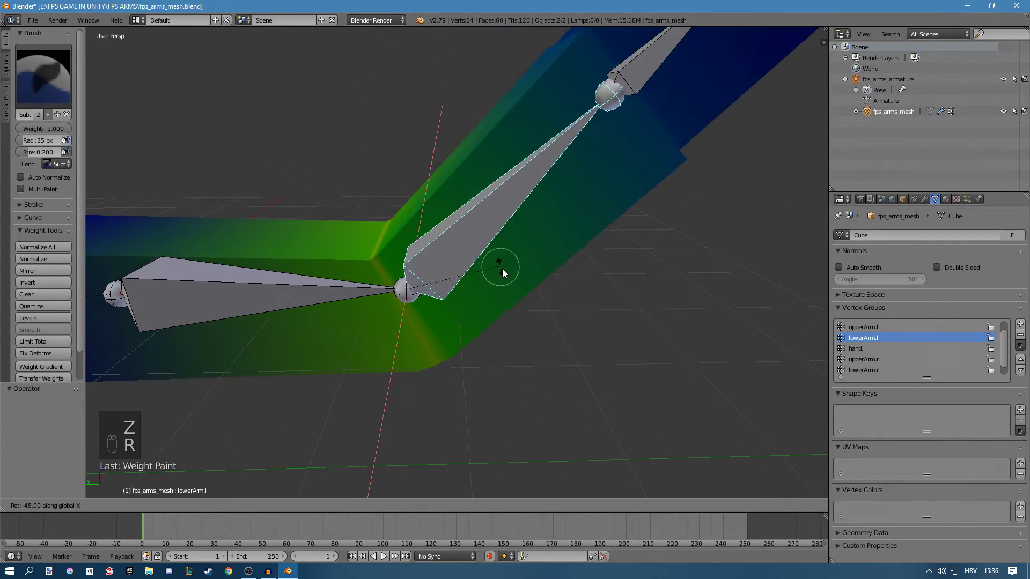
Cancel the test bend, return to Object Mode, and save as fps_arms_rigged.blend.
{"action": "right_click", "coordinate": [539, 355]}
{"action": "key", "text": "z"}
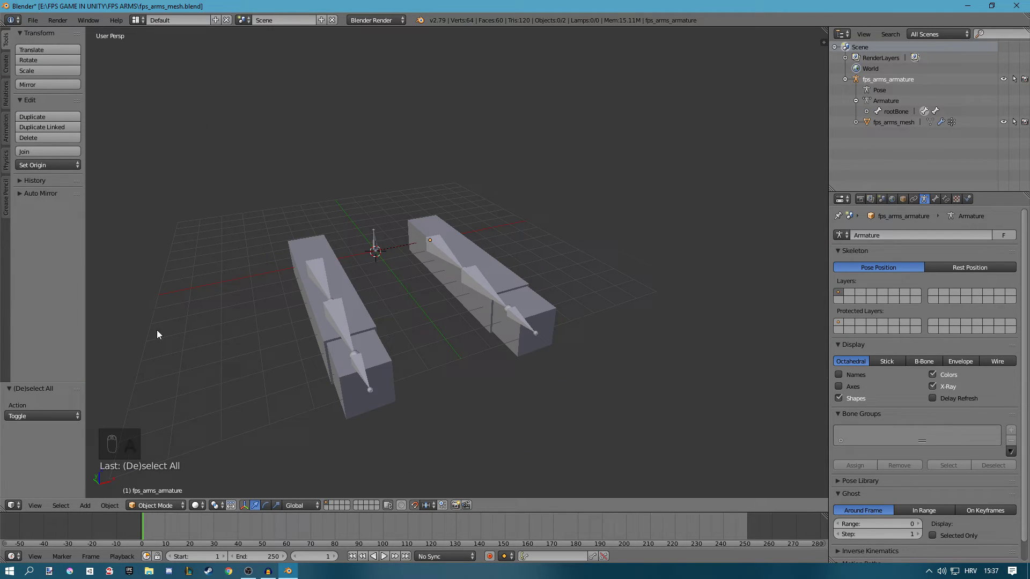
{"action": "left_click", "coordinate": [33, 20]}
{"action": "left_click", "coordinate": [73, 114]}
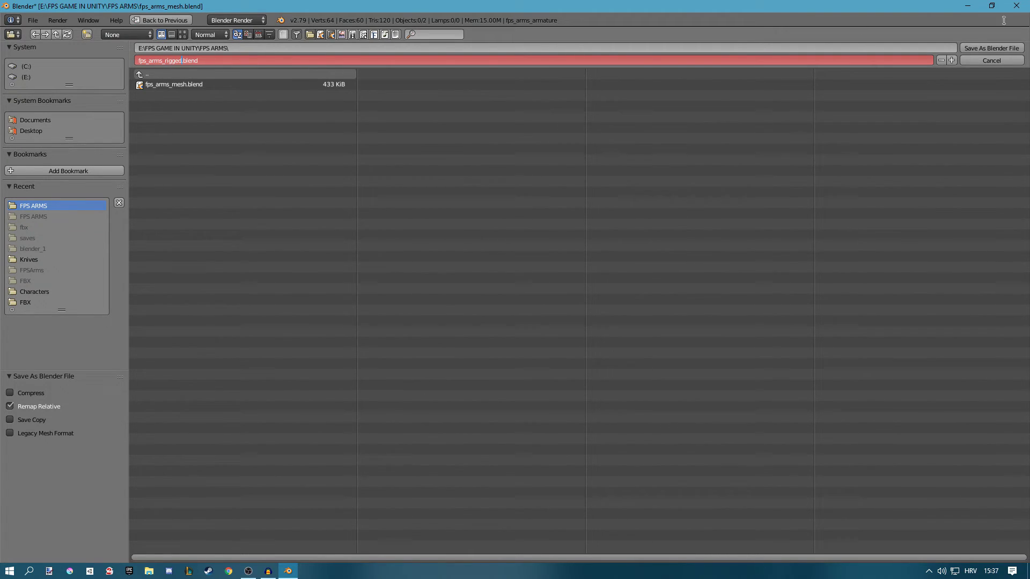
{"action": "left_click", "coordinate": [996, 48]}
{"action": "middle_click_drag", "start_coordinate": [473, 178], "coordinate": [552, 133]}
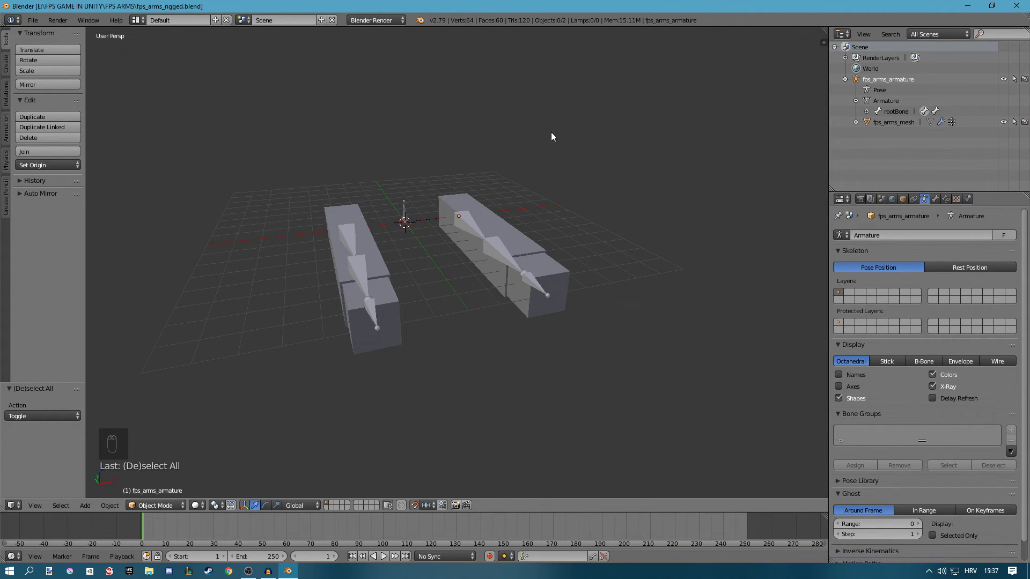